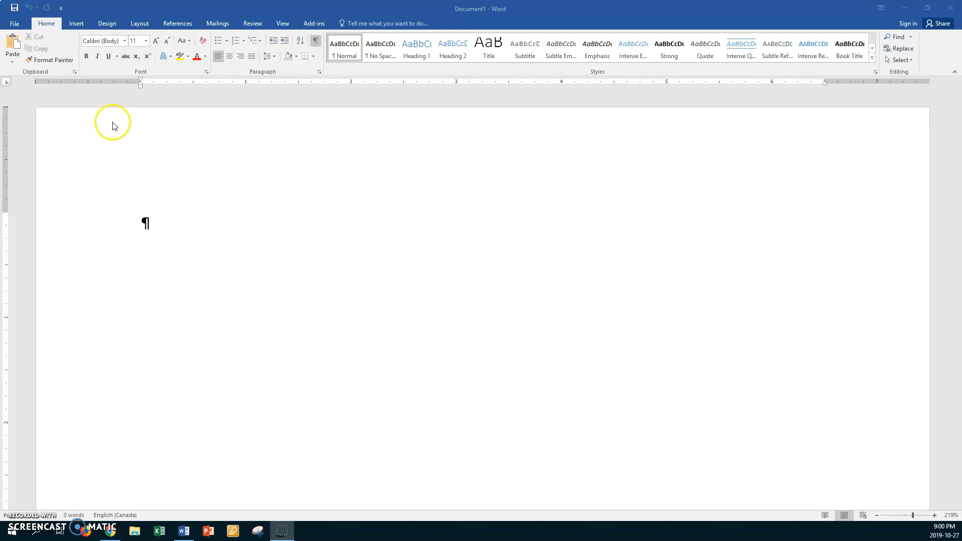
Step: Apply the No Spacing style and lay out the whole document in two equal columns with a line between them
click(380, 45)
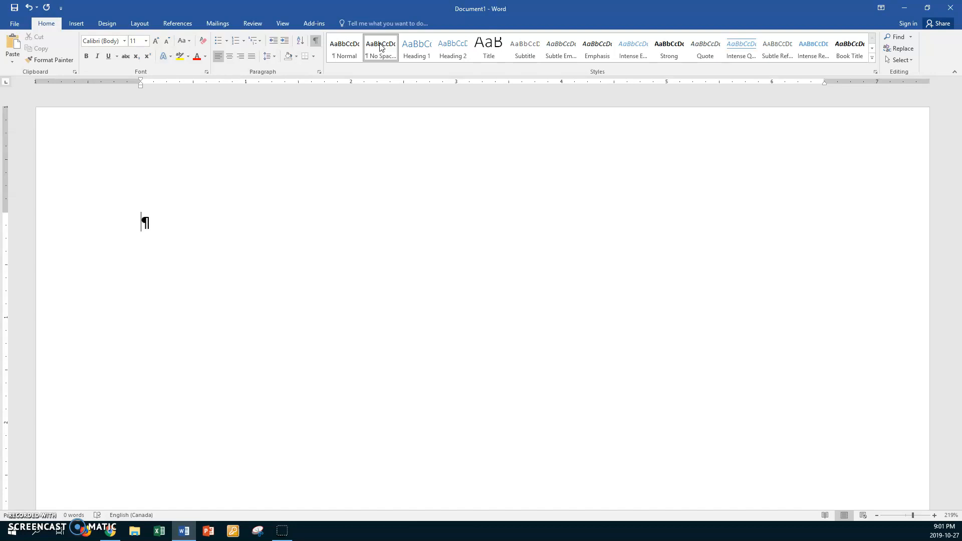
click(140, 24)
click(93, 59)
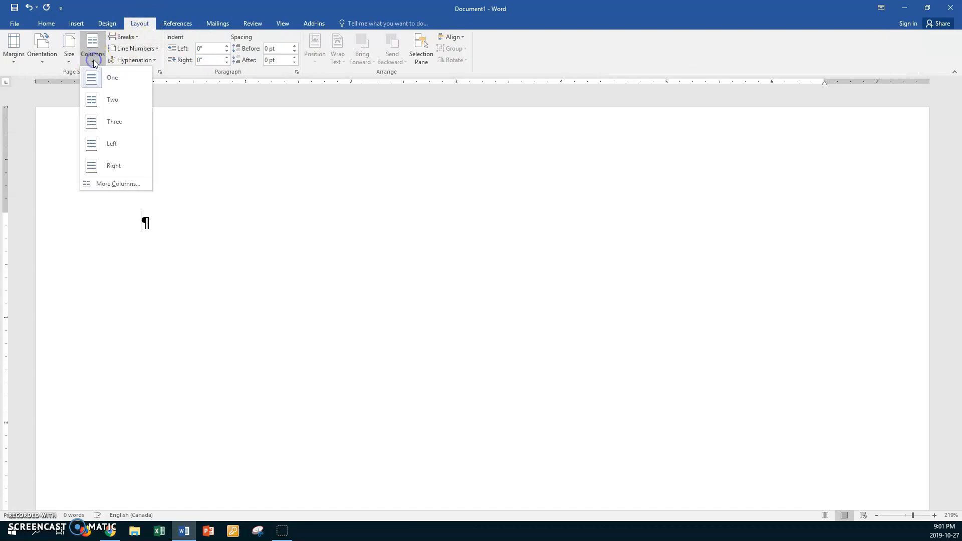
click(114, 184)
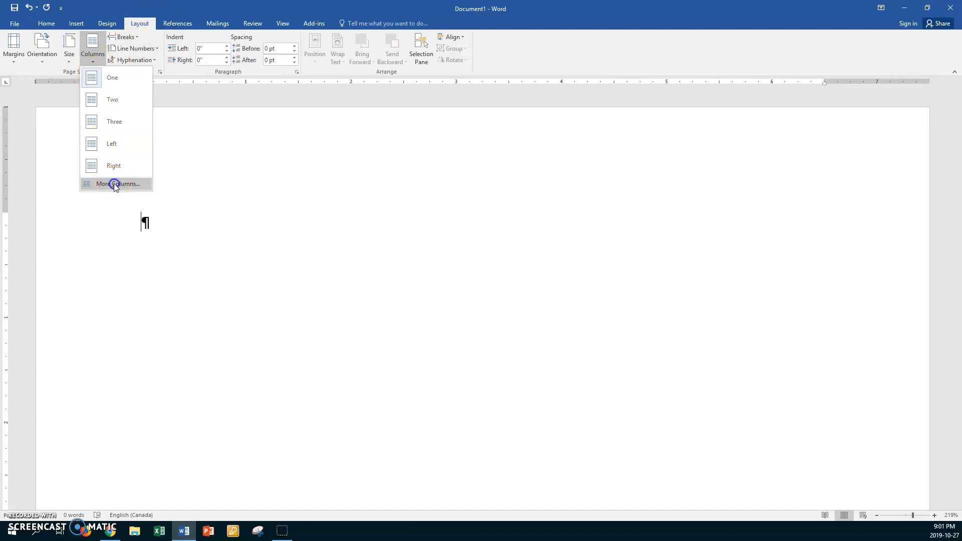
click(443, 204)
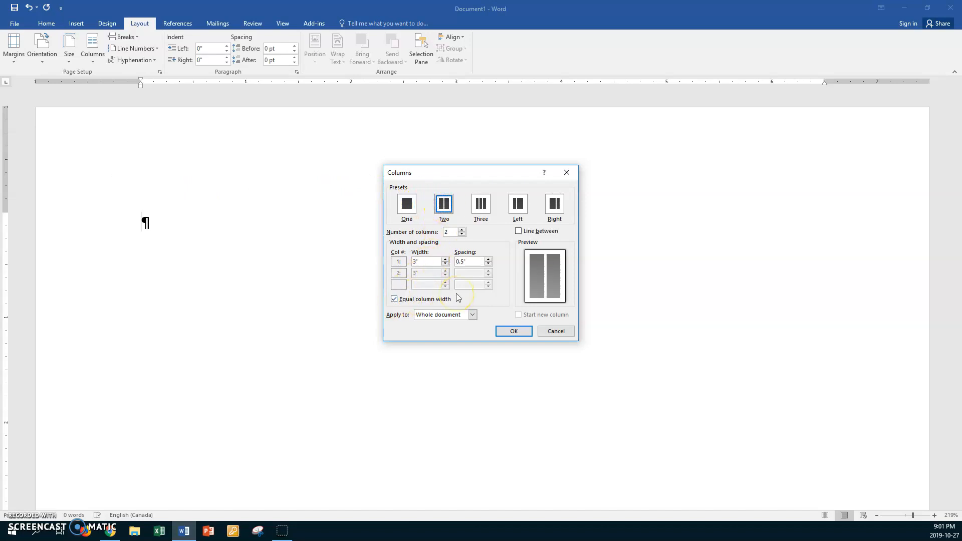
click(506, 332)
click(520, 231)
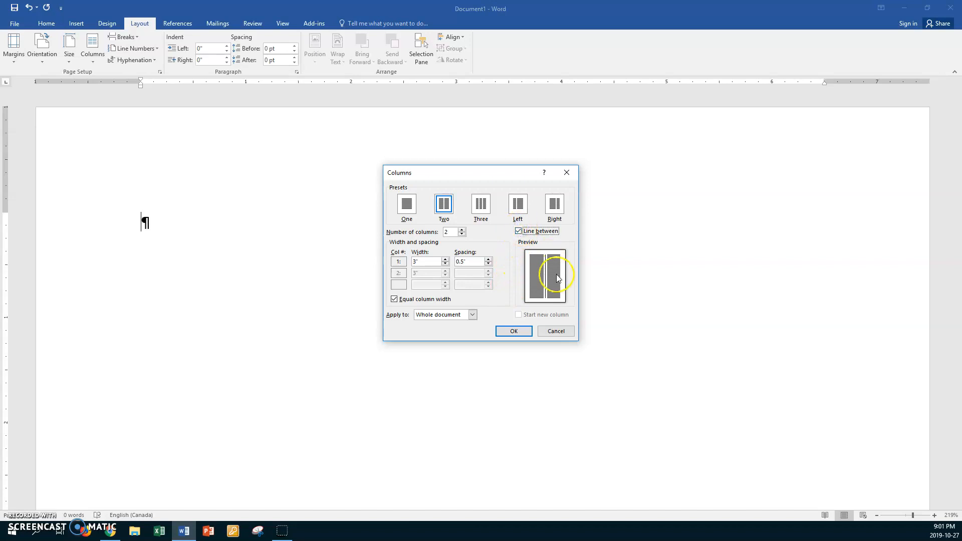
click(517, 332)
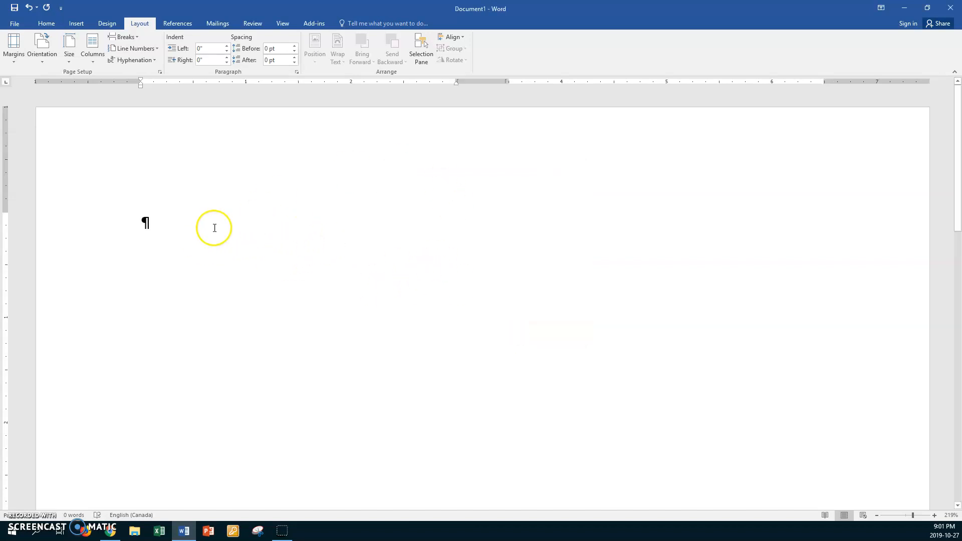
Step: Set a left tab stop at 1.5 inches in the first column
click(158, 222)
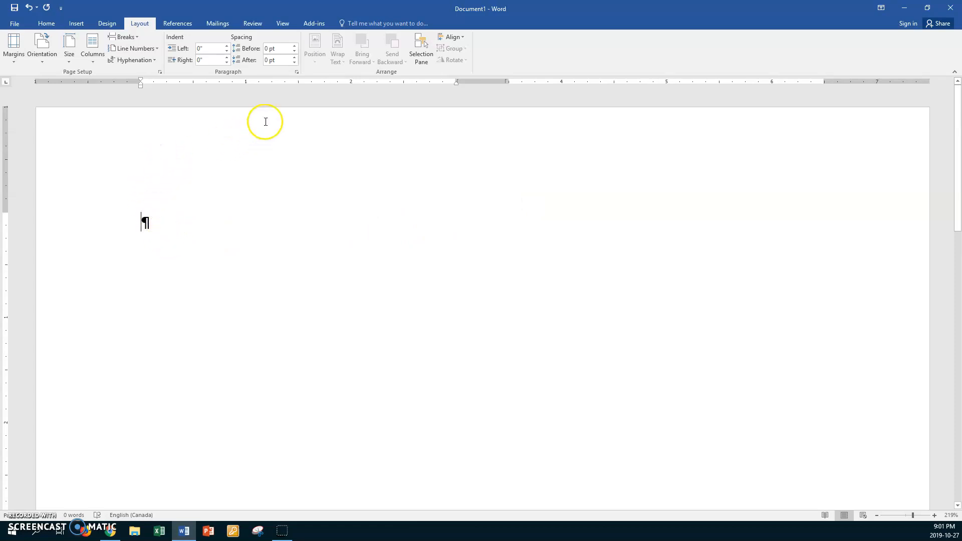
click(300, 84)
Step: Start the Step-by-Step Mail Merge Wizard for letters using the current document and advance to recipient selection
click(216, 24)
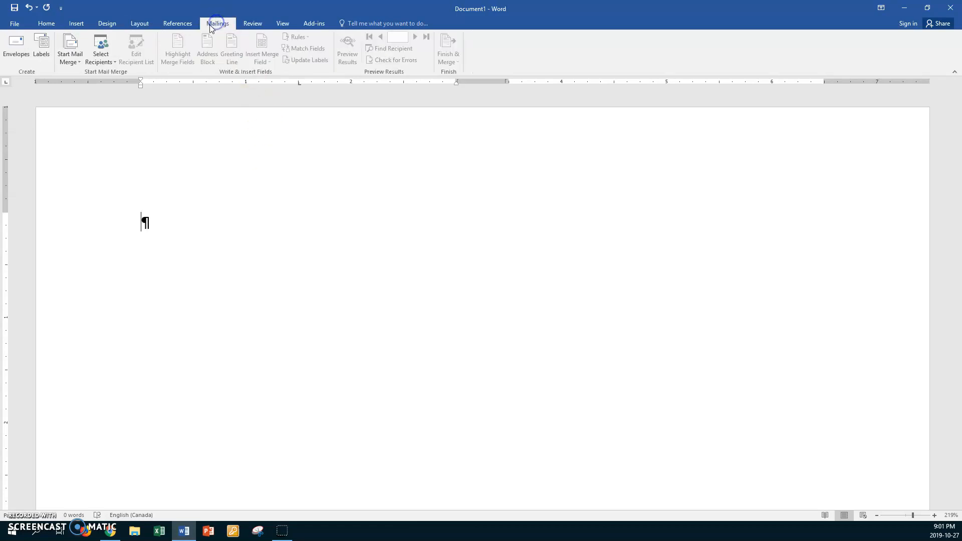
click(70, 58)
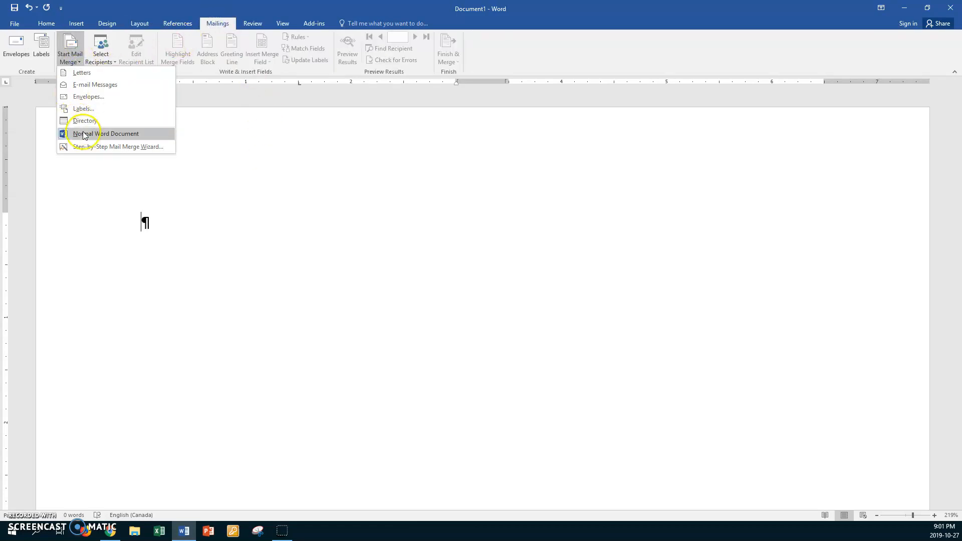
click(91, 147)
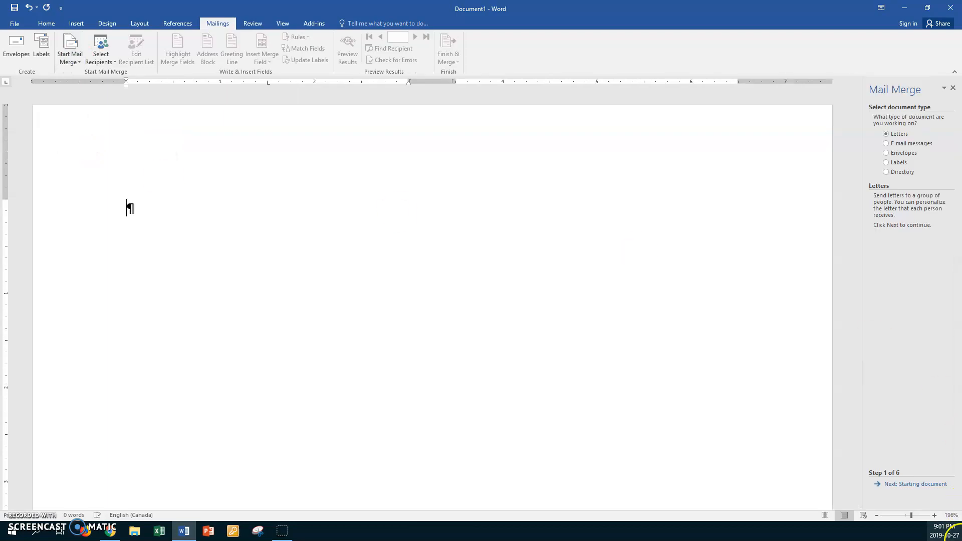
click(932, 485)
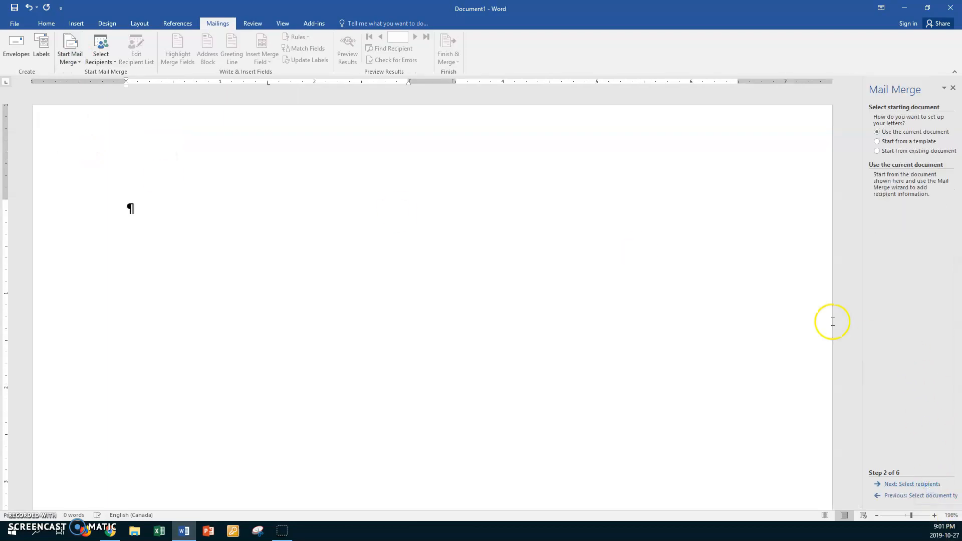
click(908, 485)
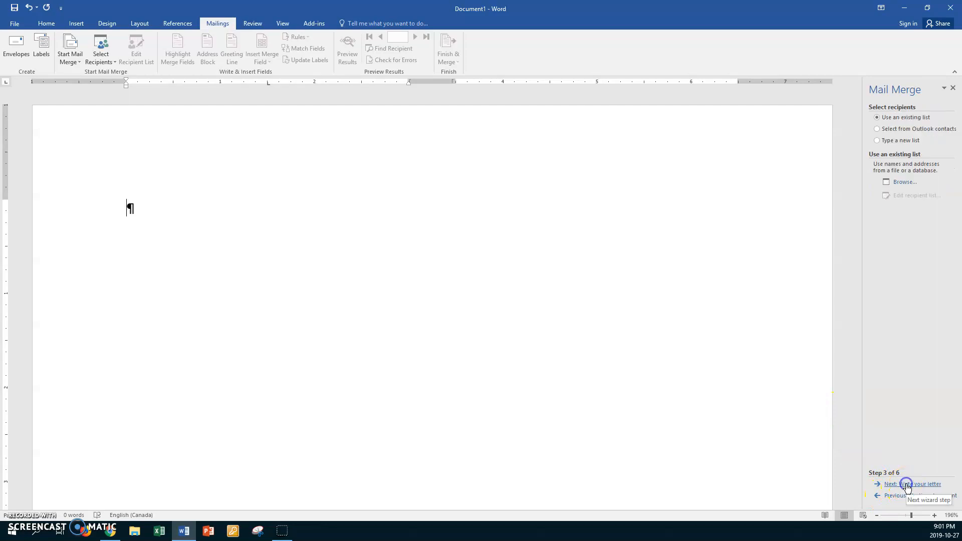
Step: Choose the student airline database in the Mail Merge folder under CLASSES V Drive > ABT as the existing recipient list
click(901, 181)
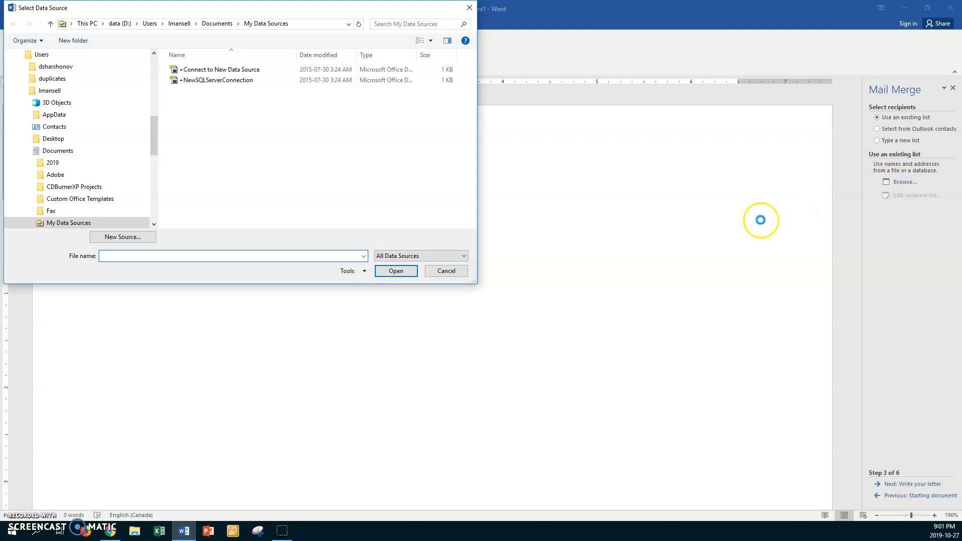
drag(155, 134, 172, 103)
click(57, 128)
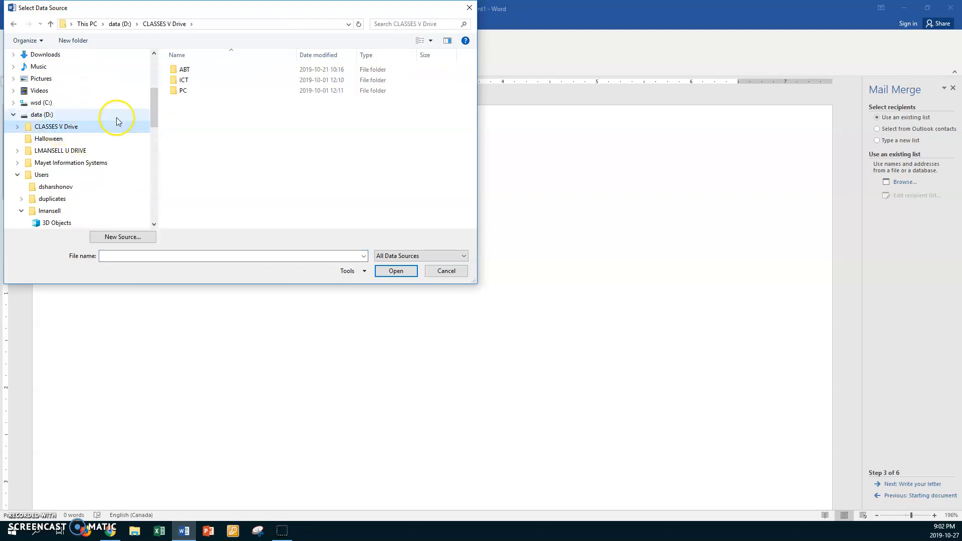
click(173, 69)
double_click(174, 69)
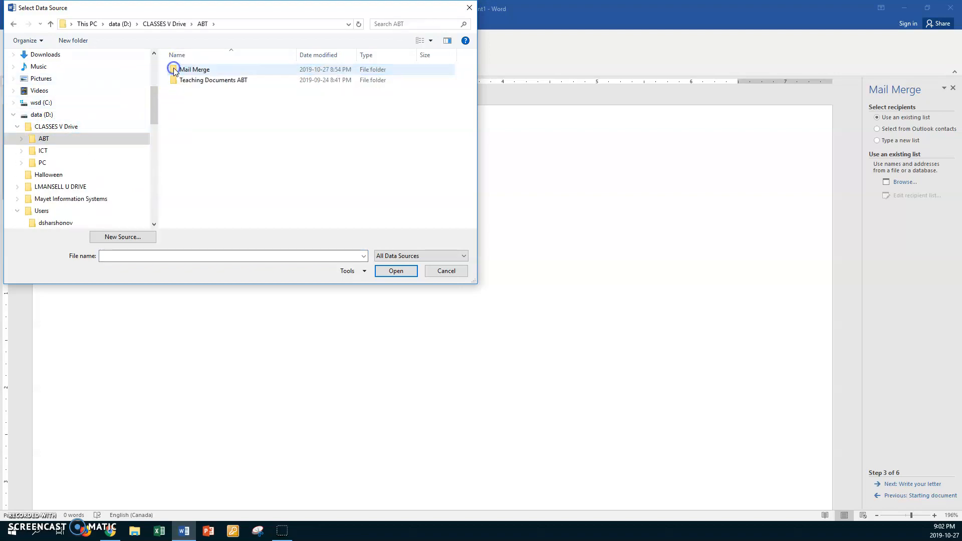
double_click(172, 70)
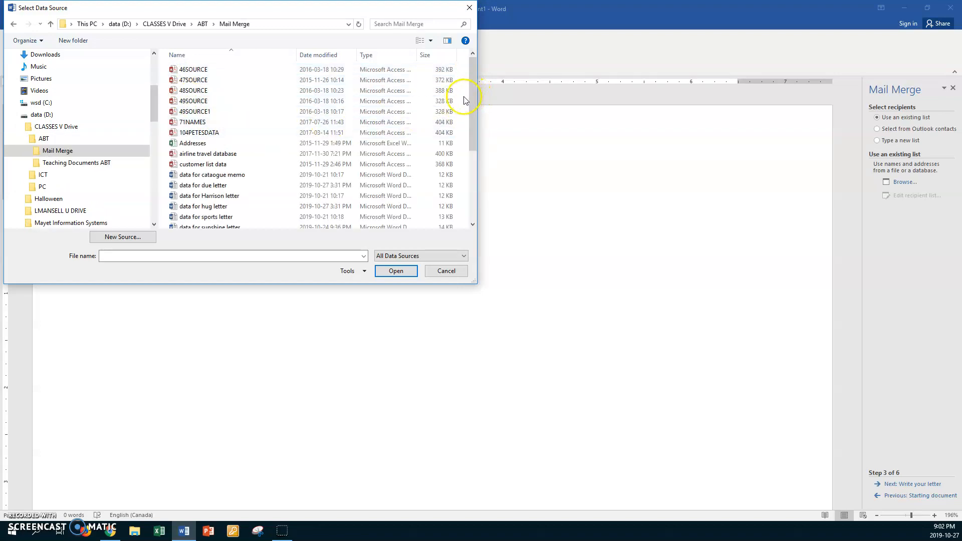
drag(471, 103, 485, 187)
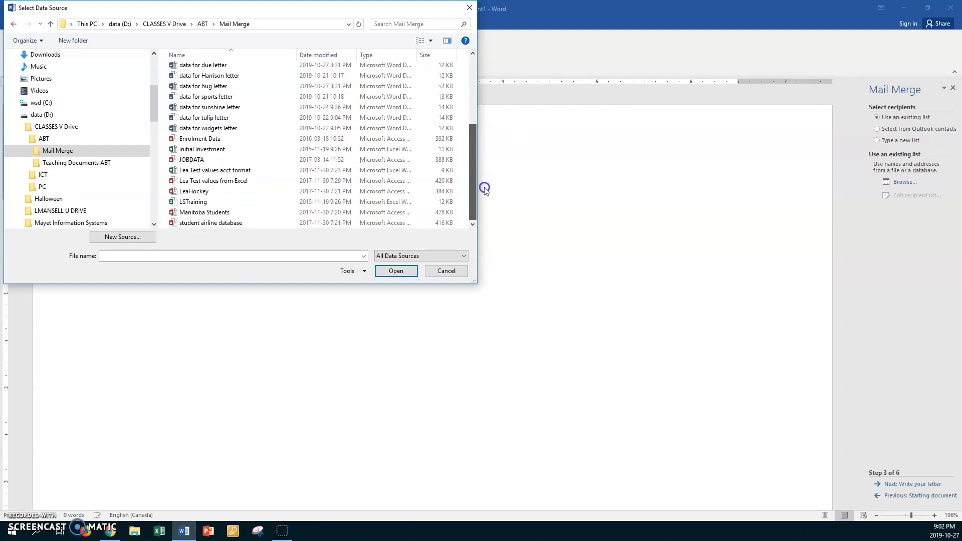
click(200, 224)
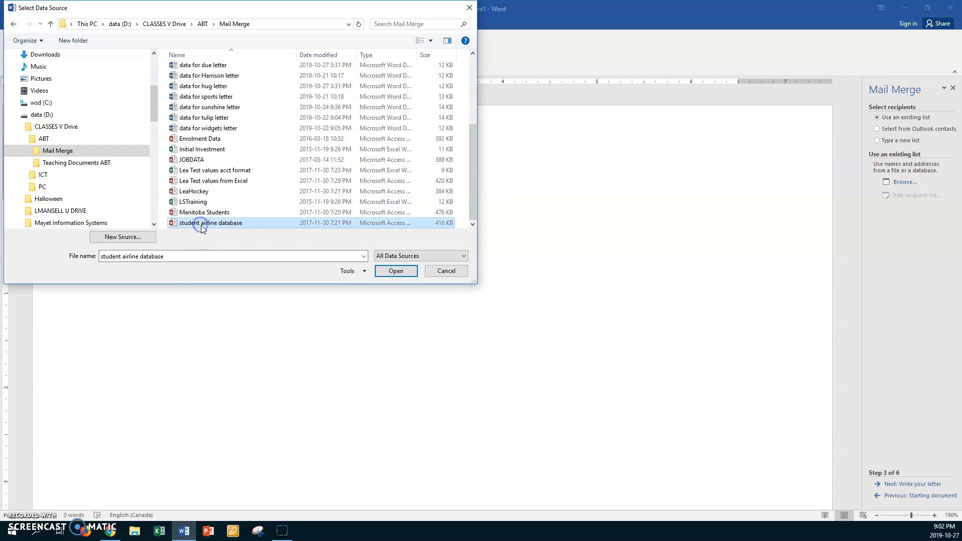
click(389, 270)
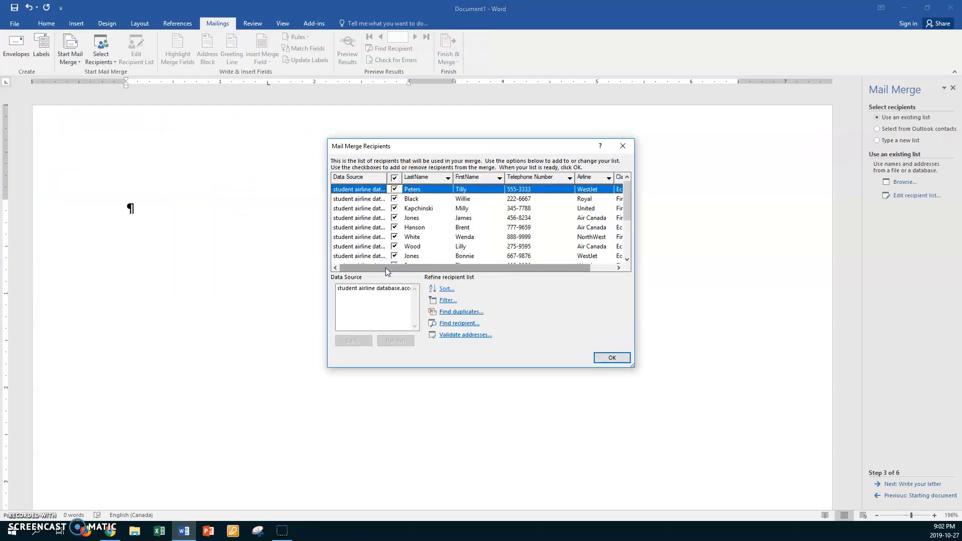
Step: Delete the blank entry at the end of the student airline database and save the change to the recipient list
click(411, 178)
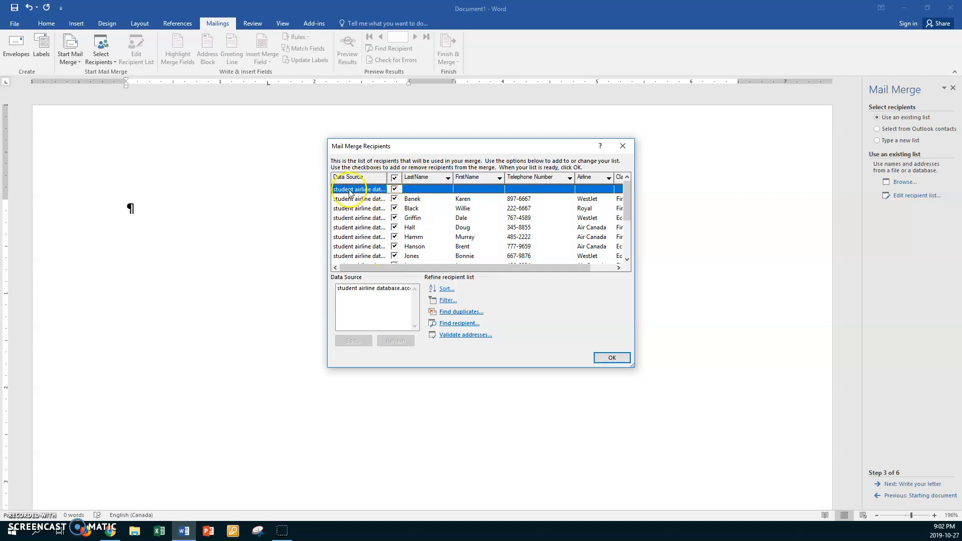
click(389, 290)
click(363, 341)
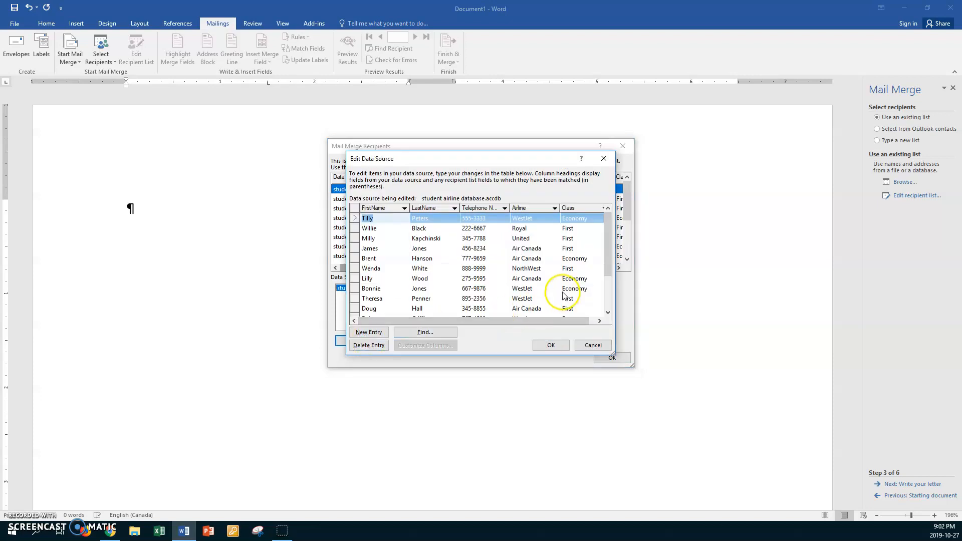
drag(608, 254, 631, 295)
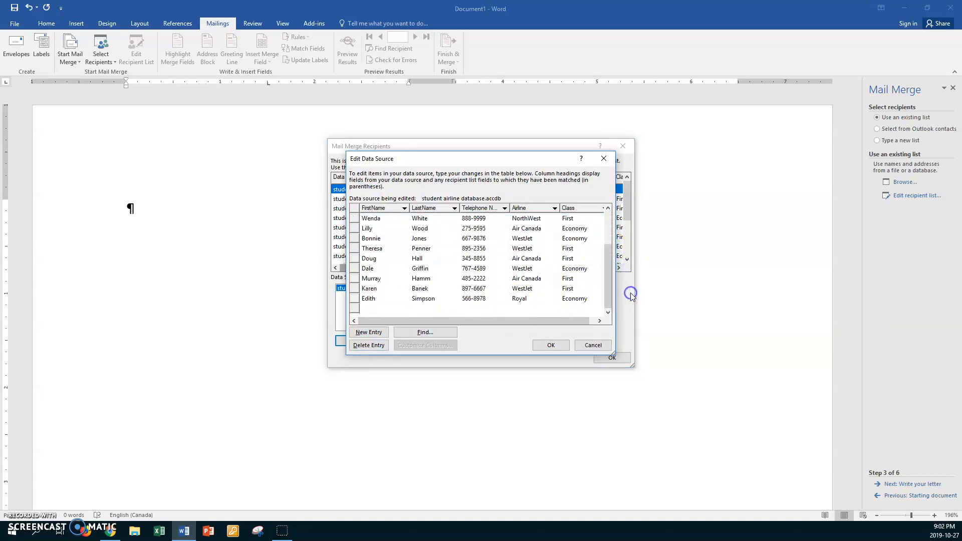
click(371, 308)
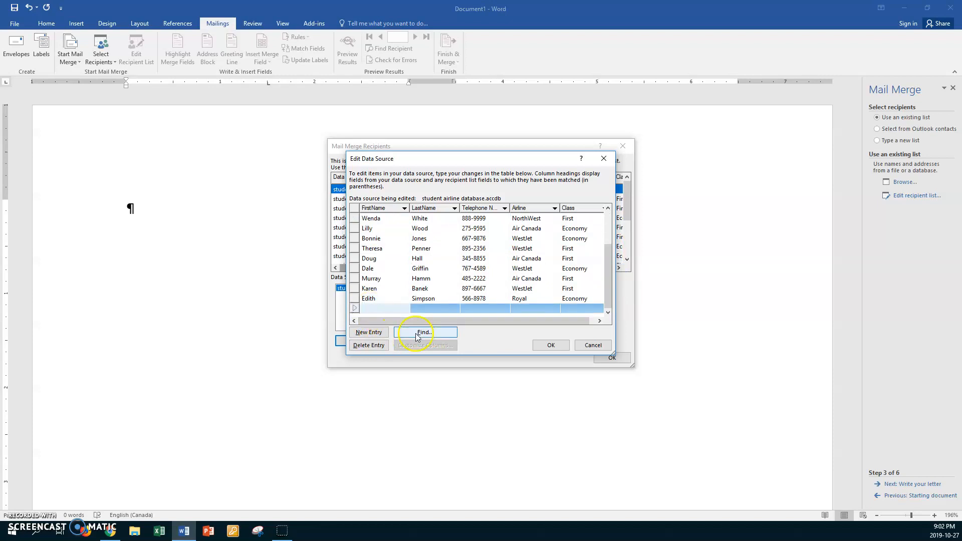
click(371, 346)
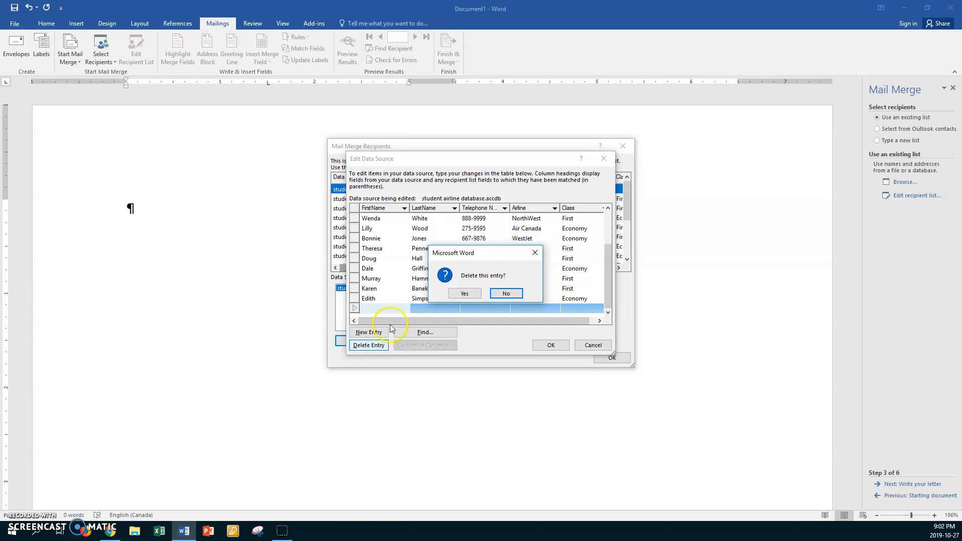
click(465, 293)
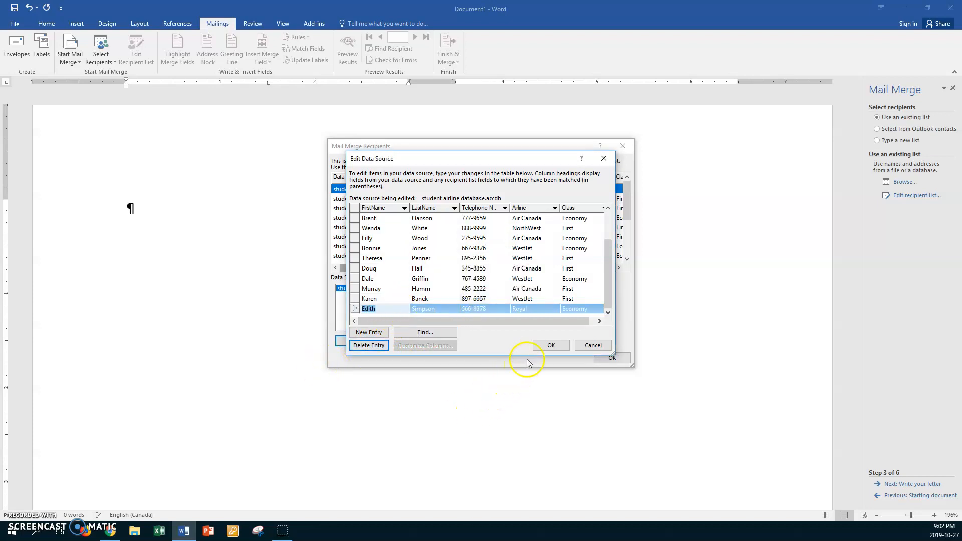
click(542, 350)
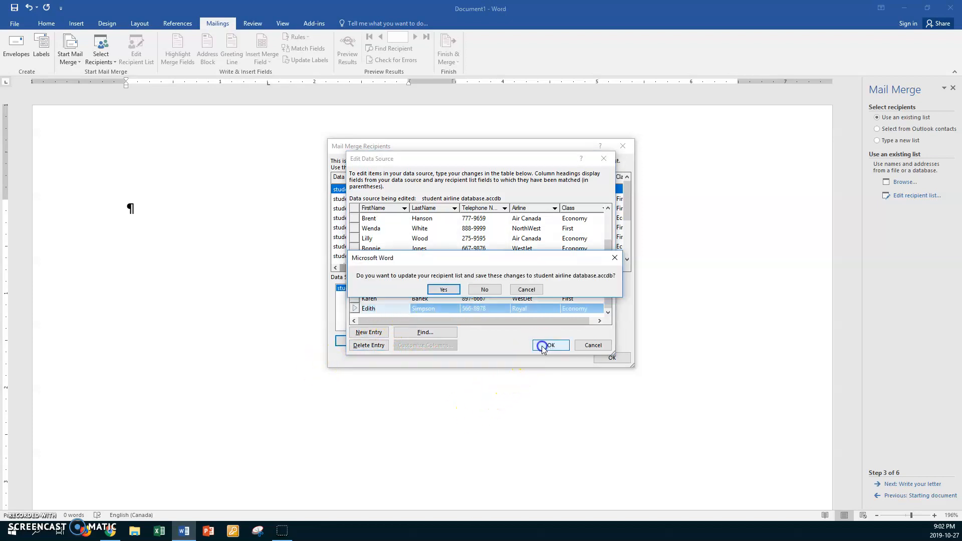
click(457, 293)
Step: Sort the mail merge recipients by LastName and accept the recipient list
click(419, 179)
click(420, 179)
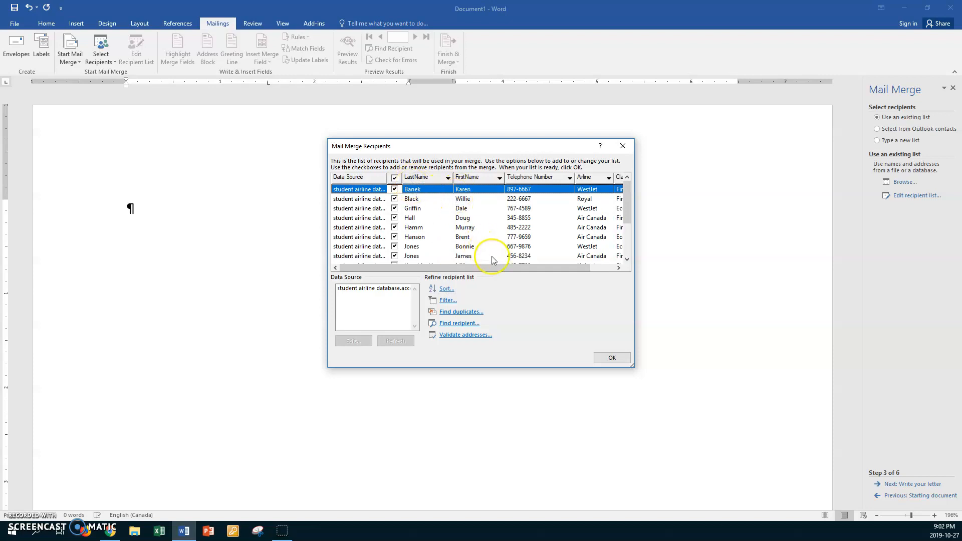
click(614, 358)
Step: Insert the FirstName and LastName merge fields on the first line, separated by a space
click(512, 383)
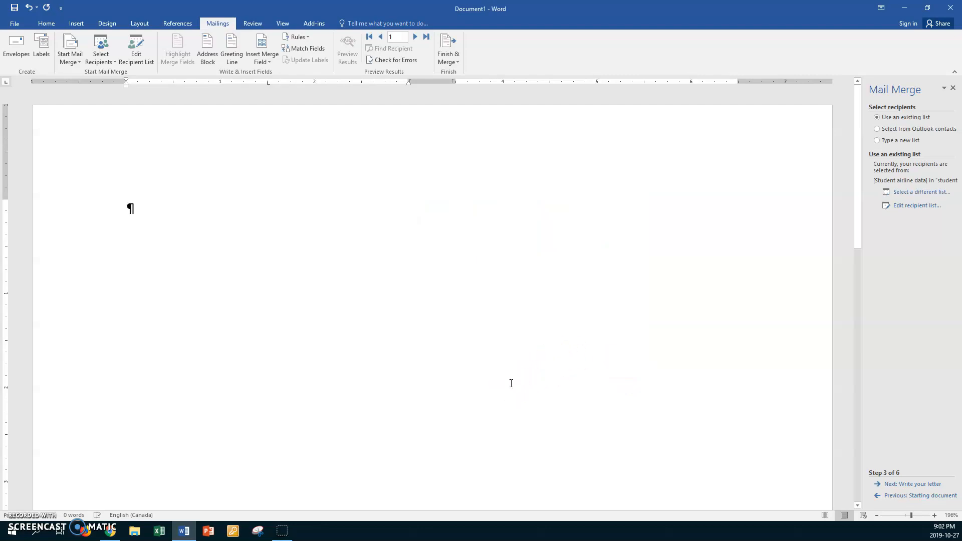
click(500, 387)
click(492, 389)
click(269, 65)
click(276, 74)
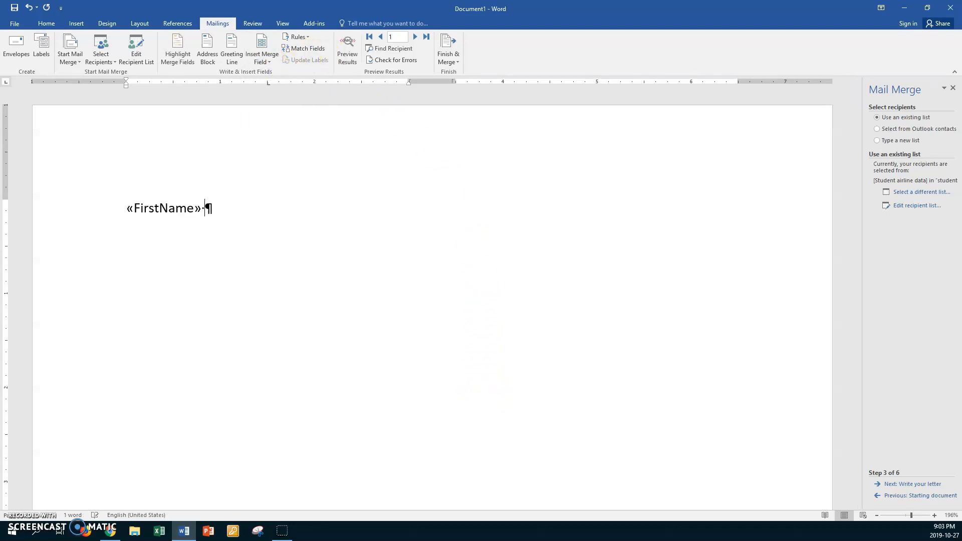
click(274, 61)
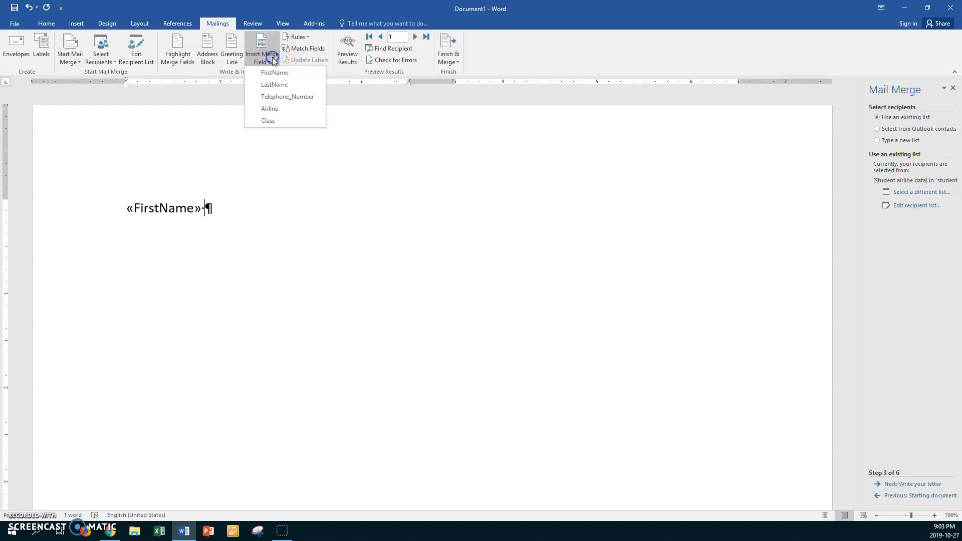
click(275, 84)
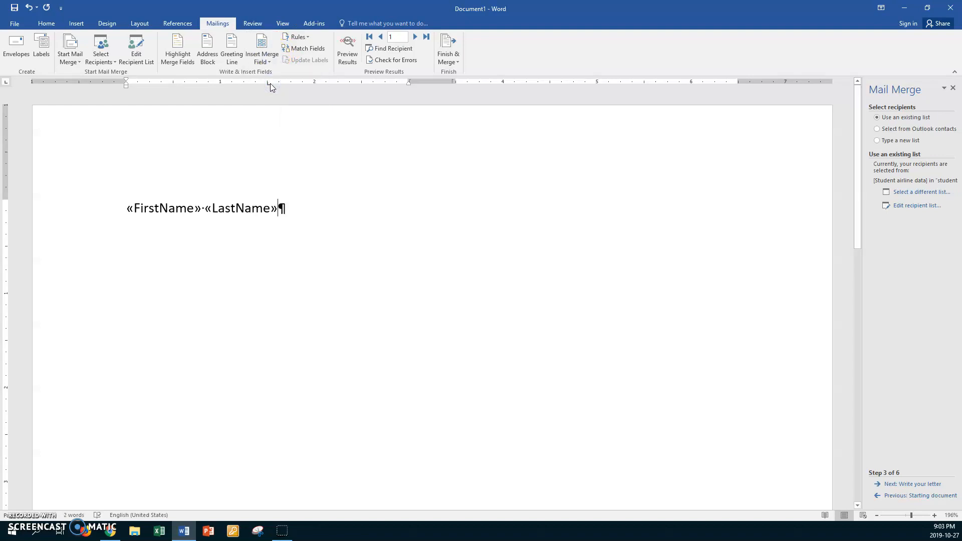
Step: Insert the Telephone_Number merge field on the second line and the Airline merge field on the third
key(Return)
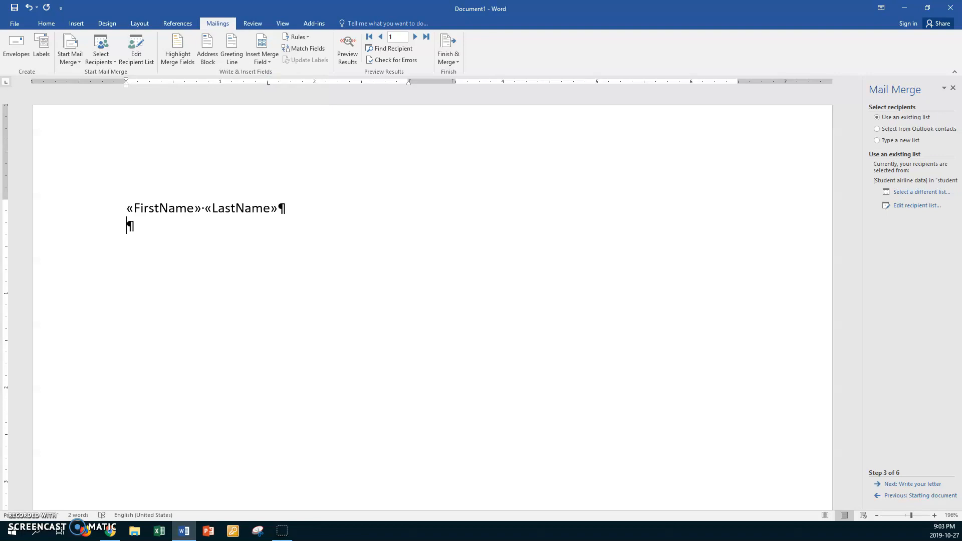
click(261, 62)
click(275, 98)
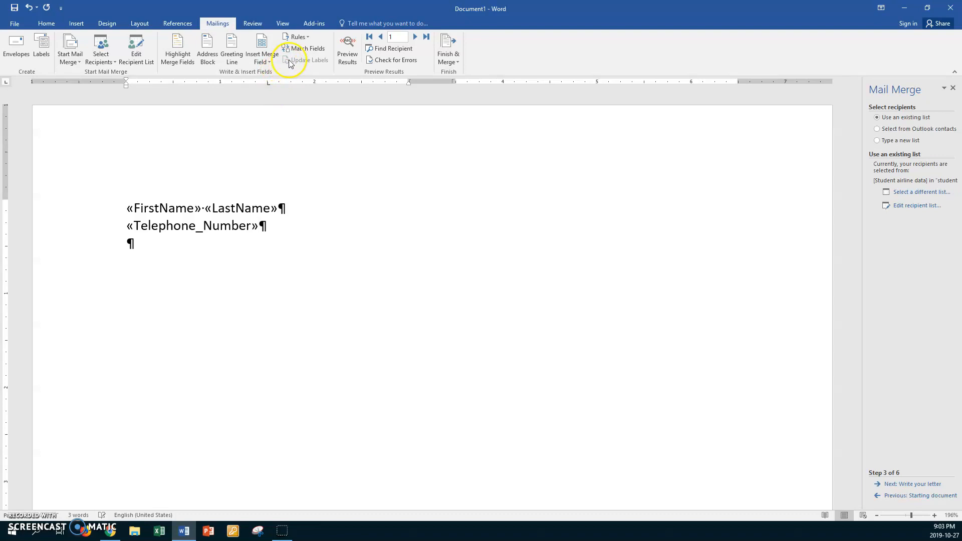
click(261, 59)
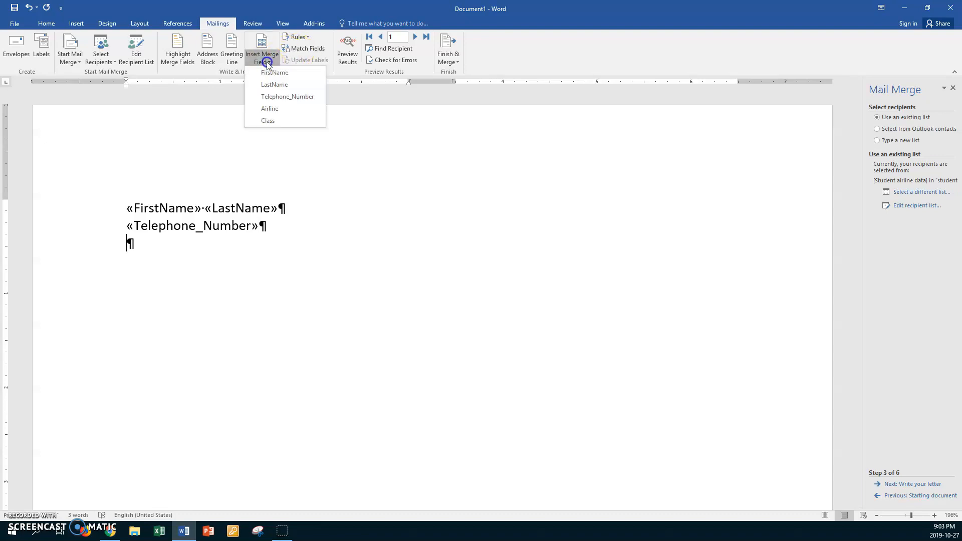
click(271, 108)
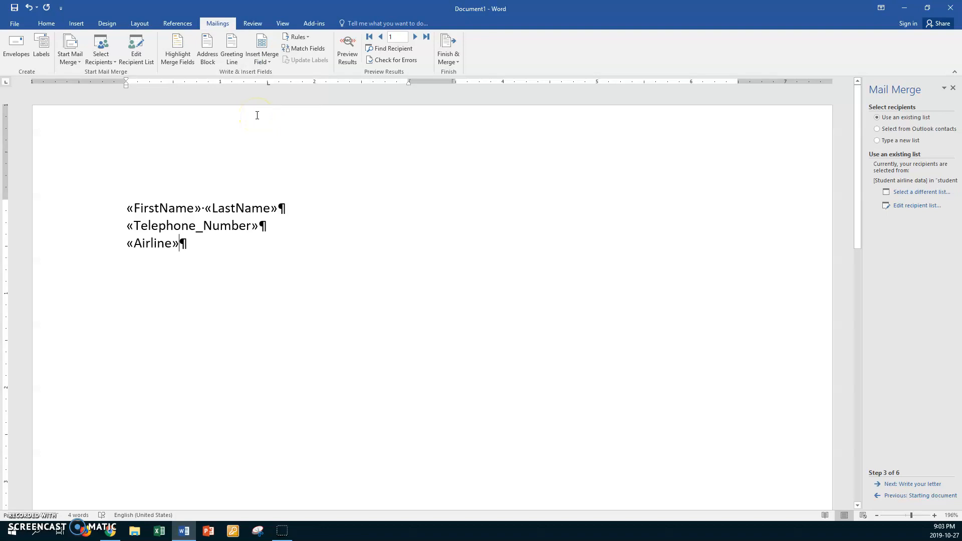
Step: Insert the Class merge field after a tab on the Airline line and add two blank lines below it
key(Tab)
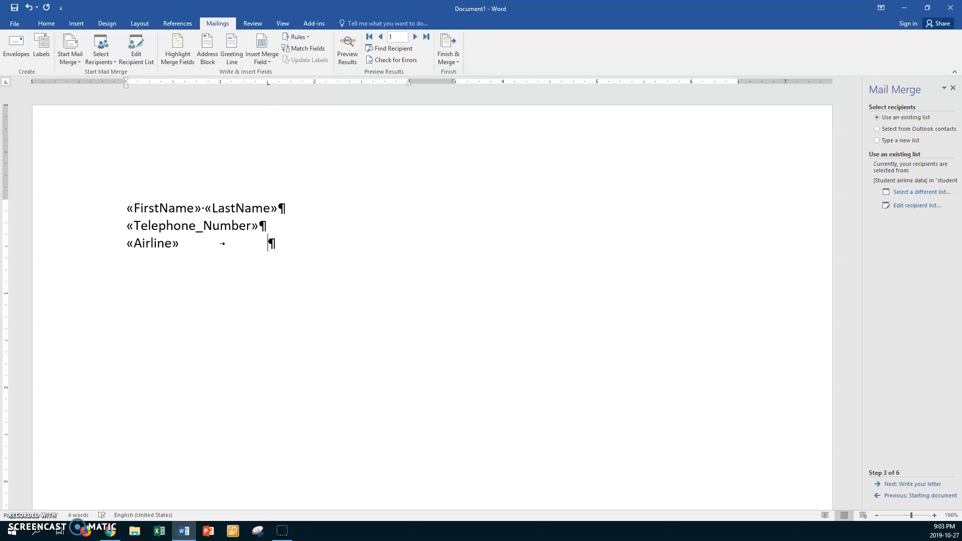
click(264, 59)
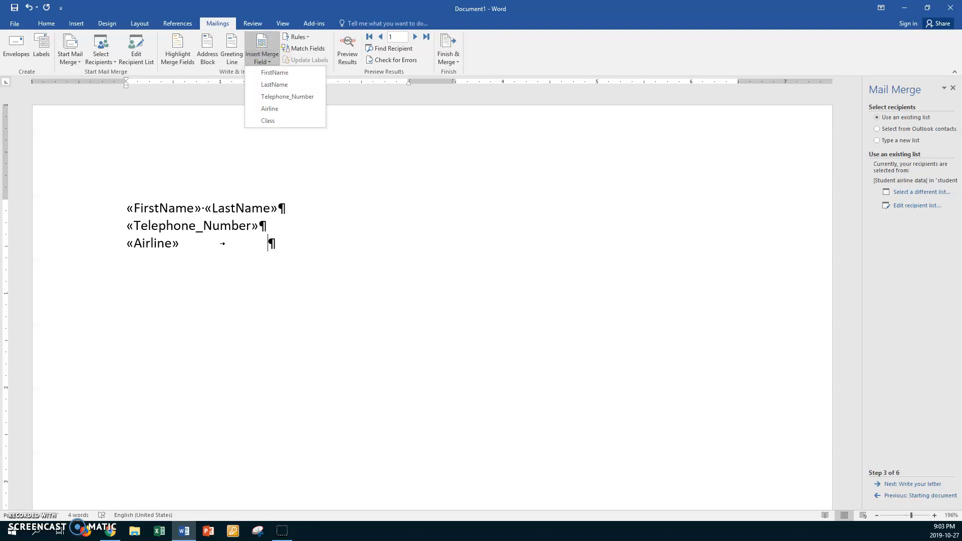
click(270, 120)
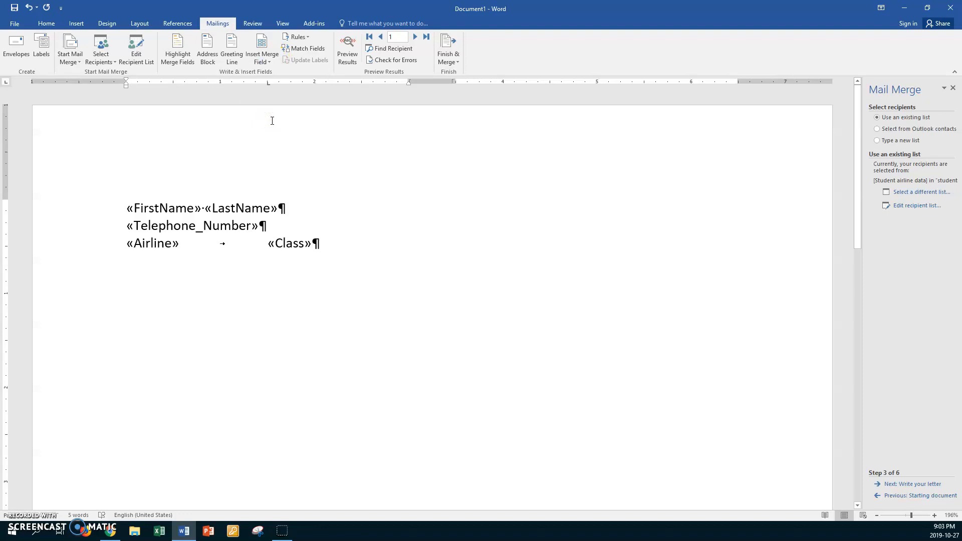
key(Return)
key(Return)
Step: Select the whole line with the Airline and Class fields and open its Borders and Shading settings
click(101, 247)
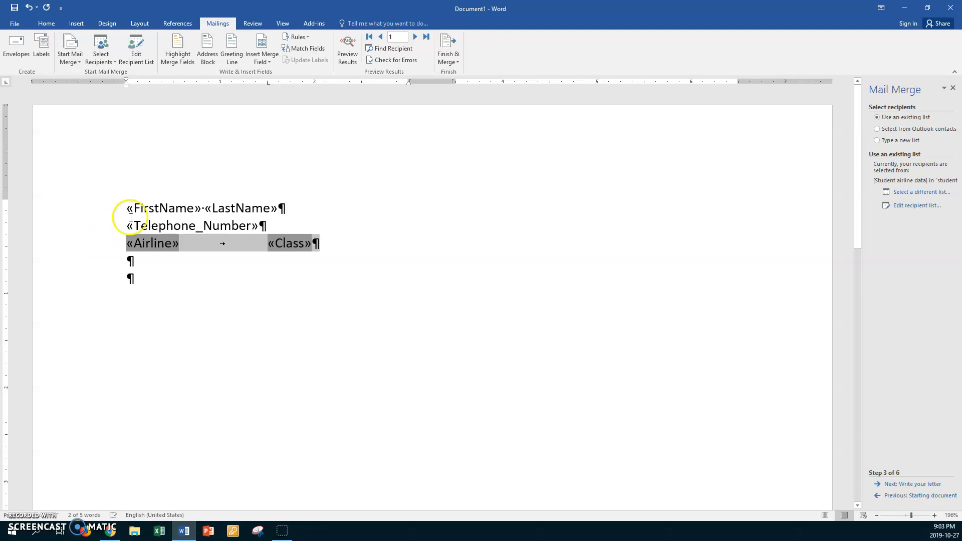
click(45, 23)
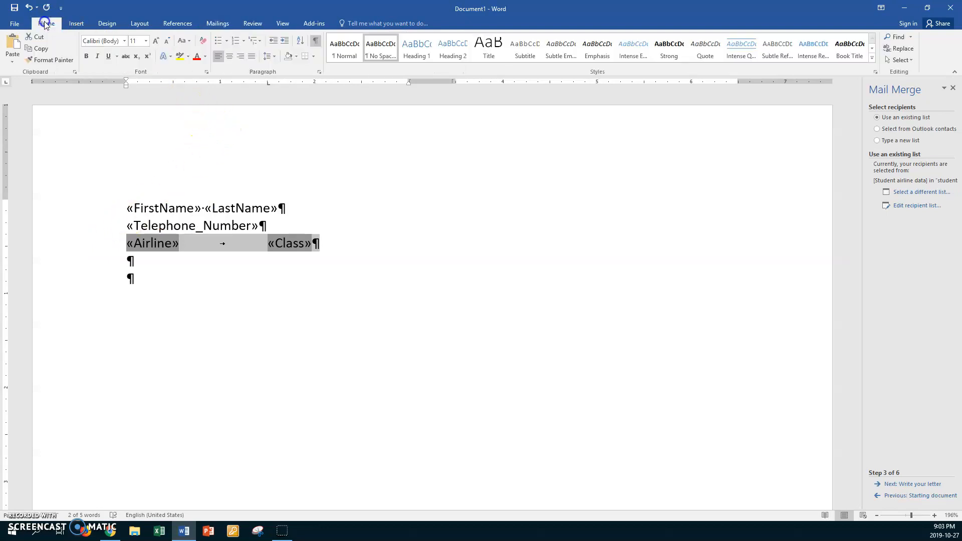
click(313, 57)
click(346, 252)
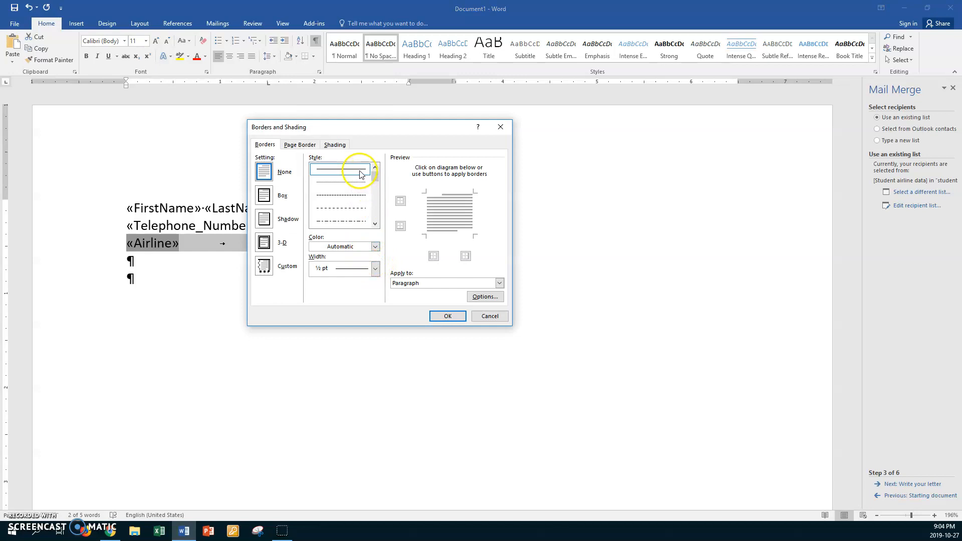
Step: Add a solid purple 2 ¼ pt bottom border to the selected paragraph
click(375, 247)
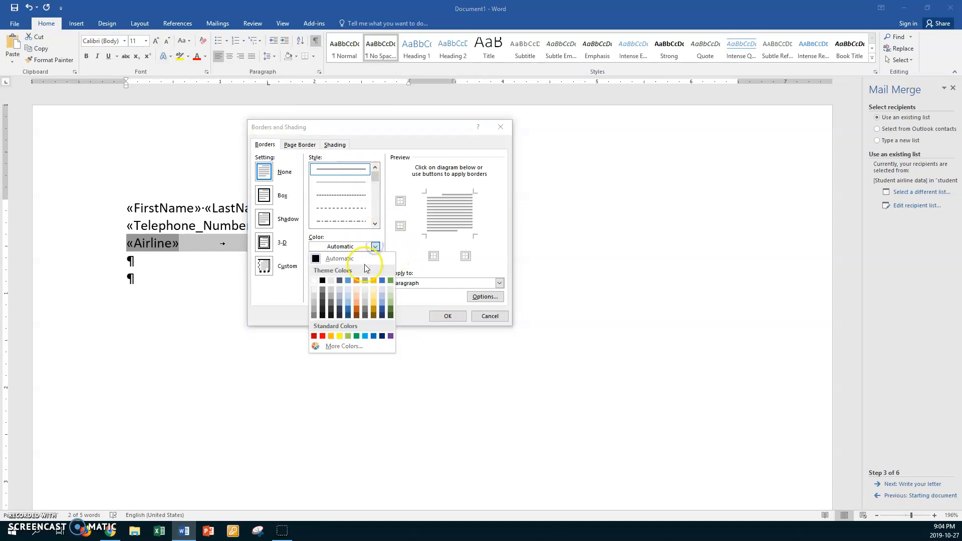
click(391, 335)
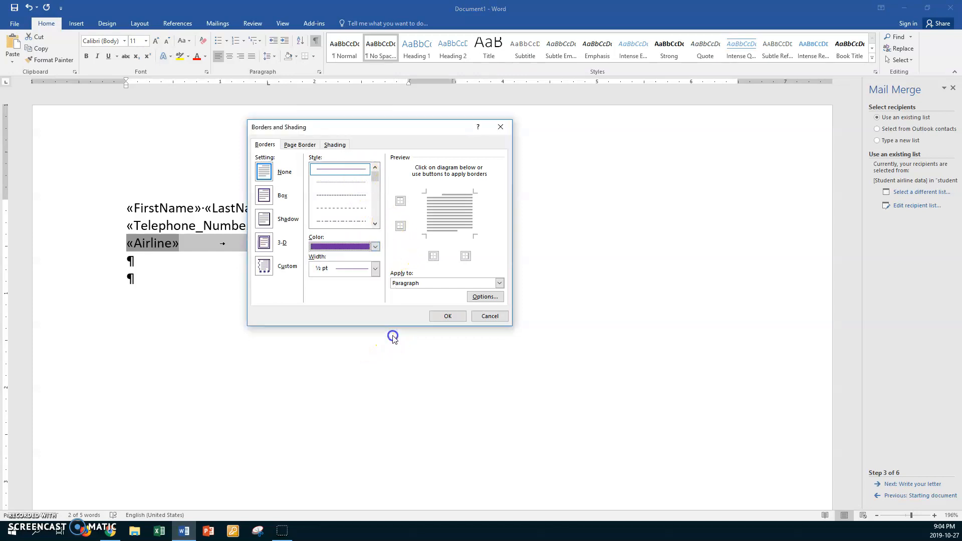
click(376, 269)
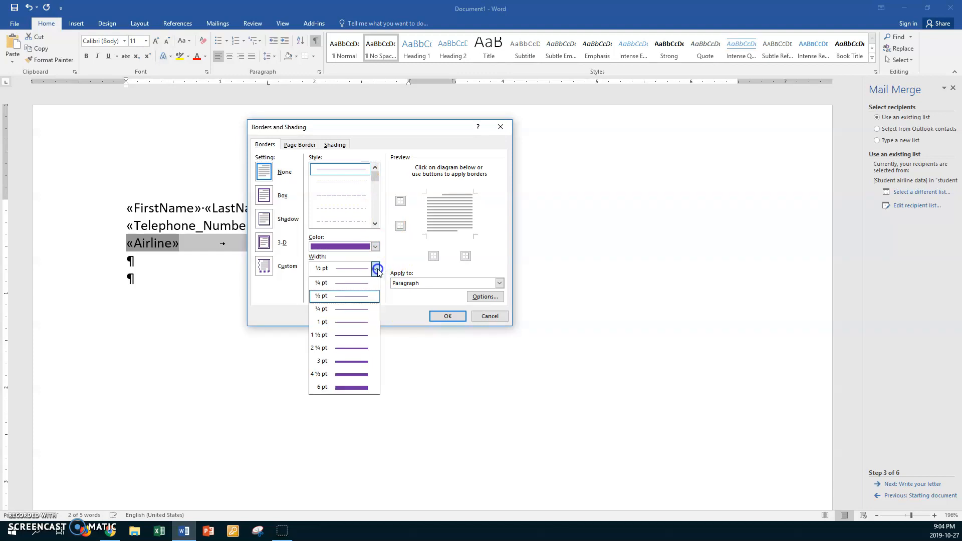
click(359, 348)
click(401, 226)
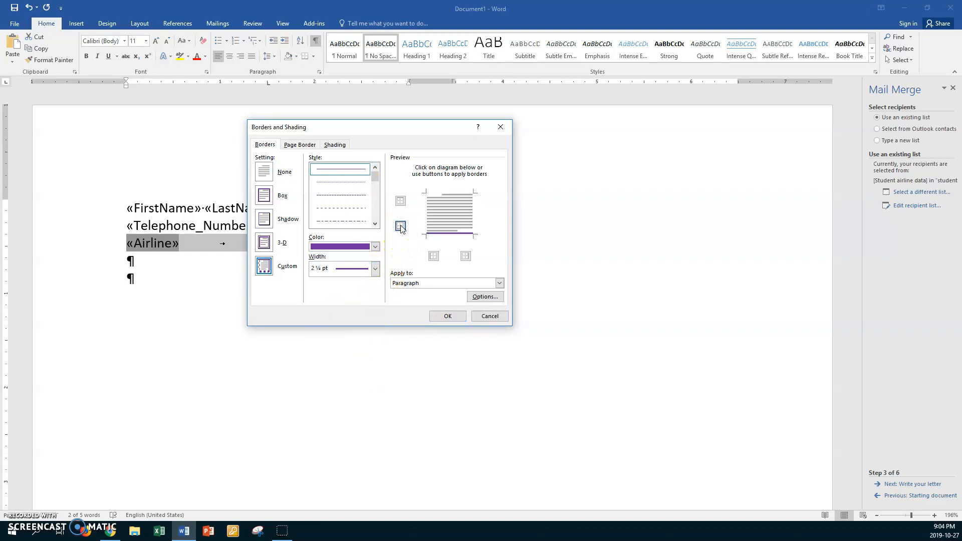
click(375, 247)
click(377, 247)
Step: Give the Airline and Class line a thick two-tone 3 pt bottom border in bright magenta from the standard colour palette
drag(375, 176, 384, 207)
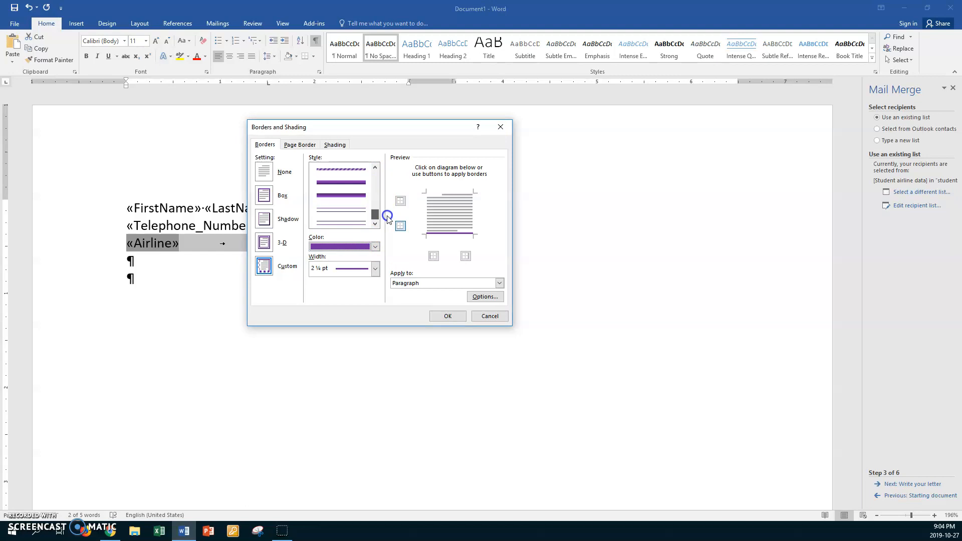
click(346, 196)
click(376, 247)
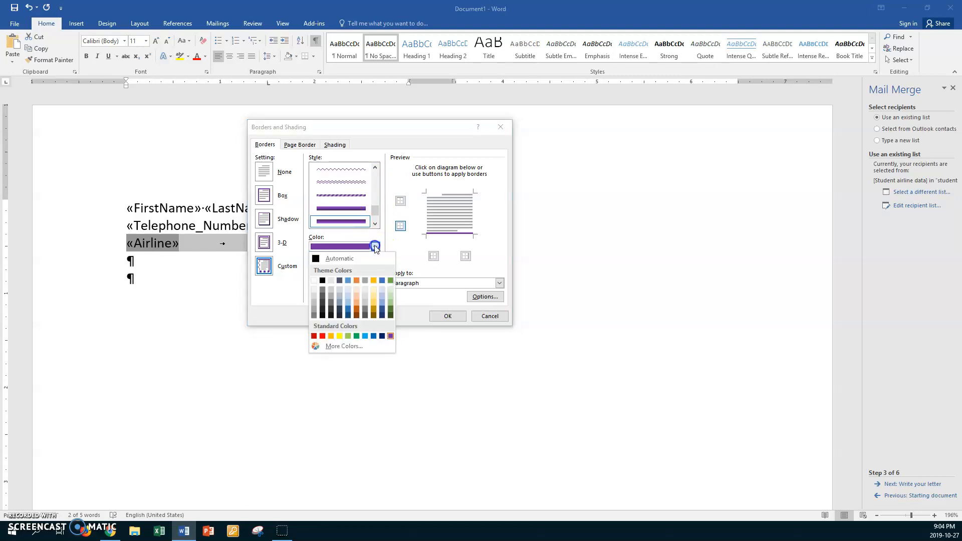
click(356, 358)
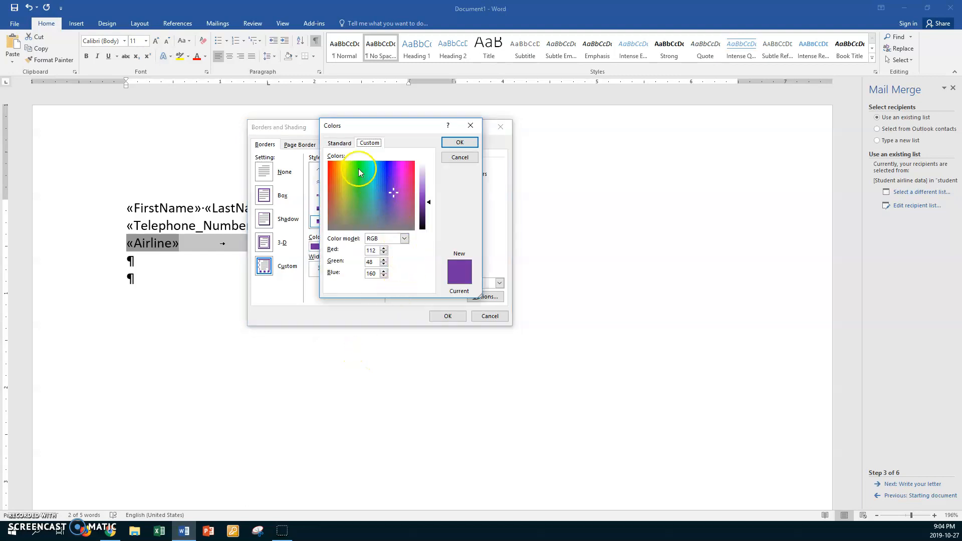
click(339, 144)
click(404, 206)
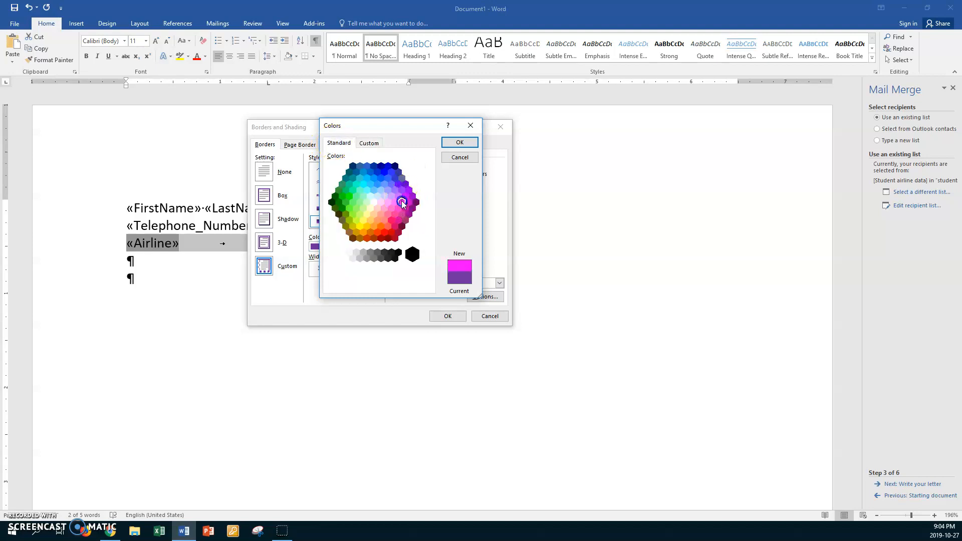
click(458, 143)
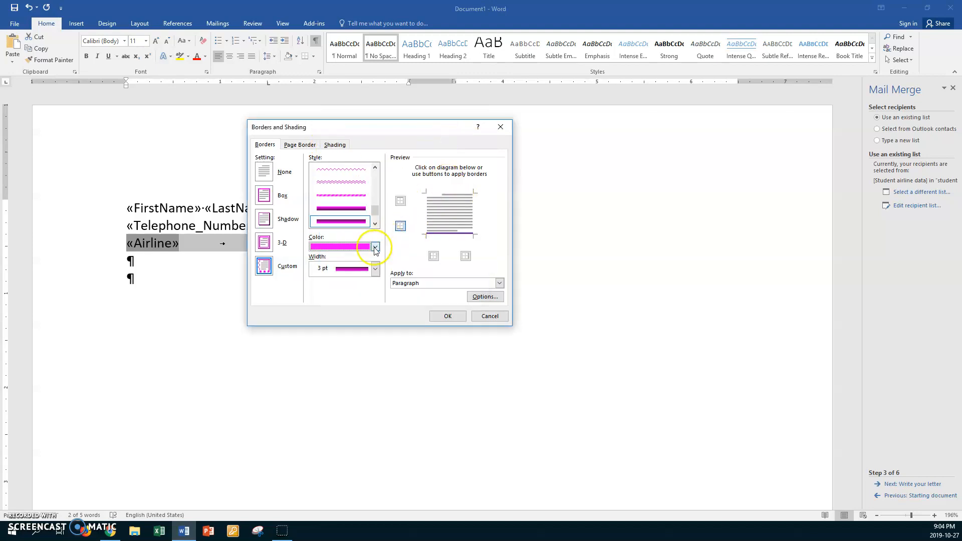
click(401, 226)
click(401, 226)
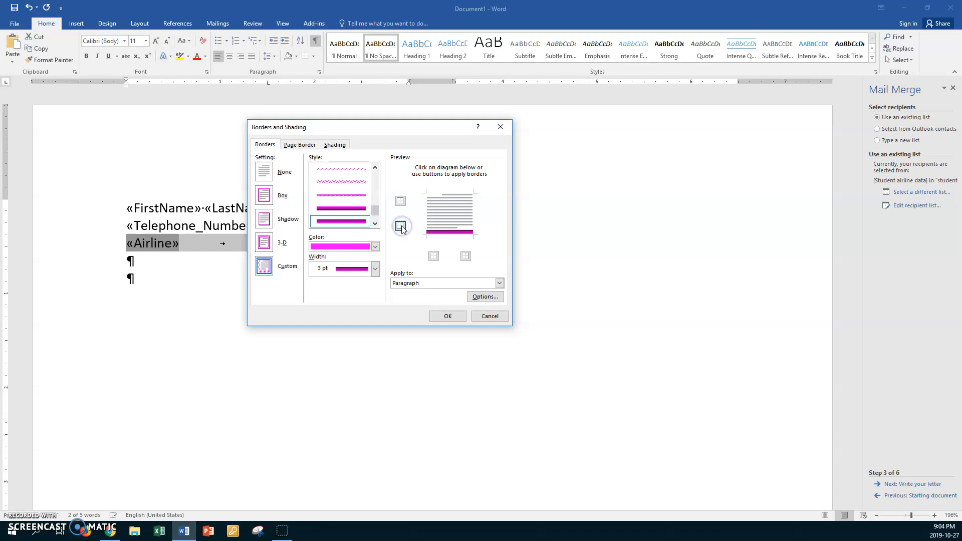
click(448, 317)
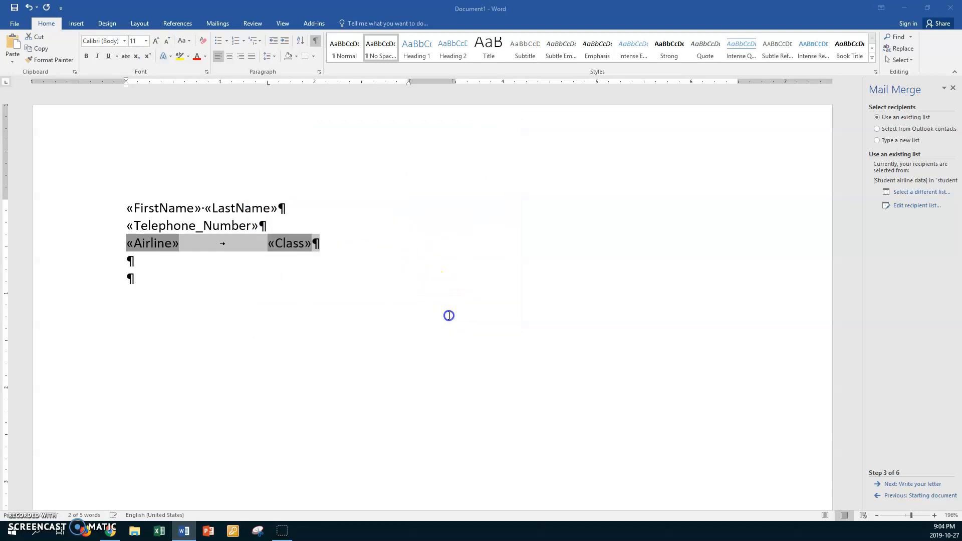
Step: Save the form in the Mail Merge folder, named with the author's first name followed by "Oct 27 Student Airline Directory Form"
click(147, 288)
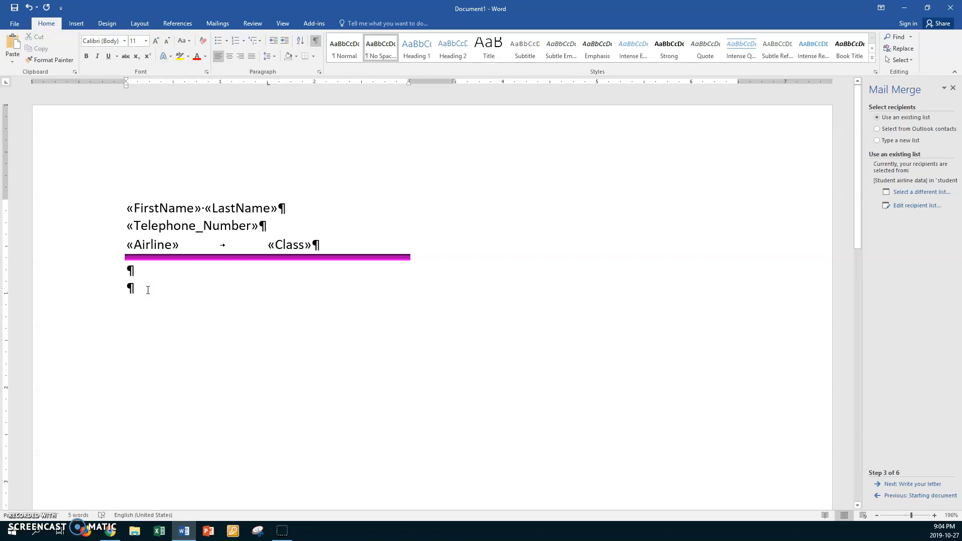
click(143, 294)
key(ctrl+s)
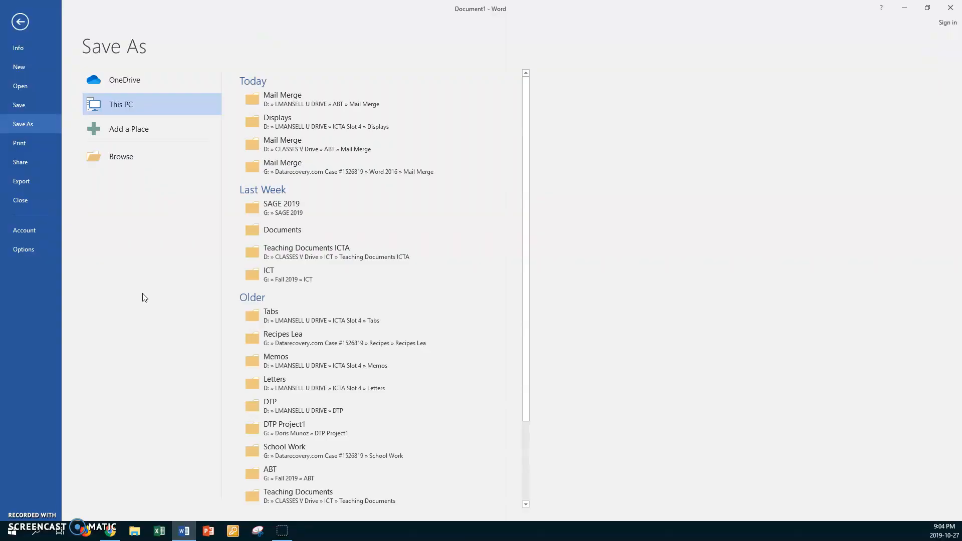
click(291, 101)
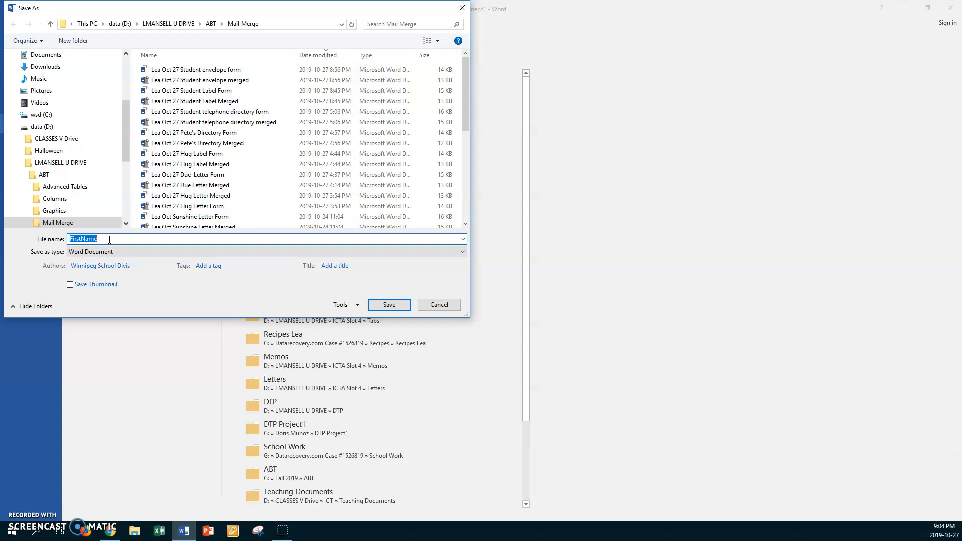
text(Lea Oc)
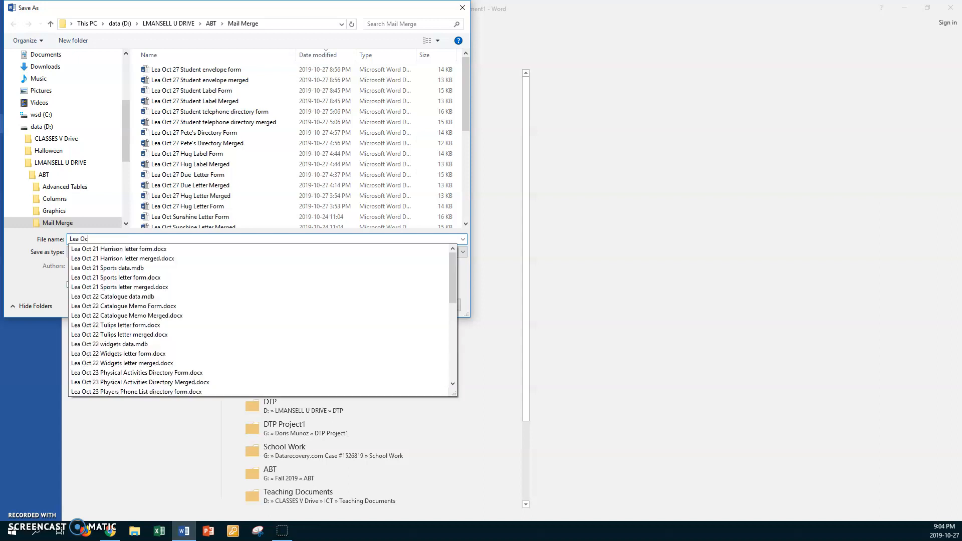
text(t 27)
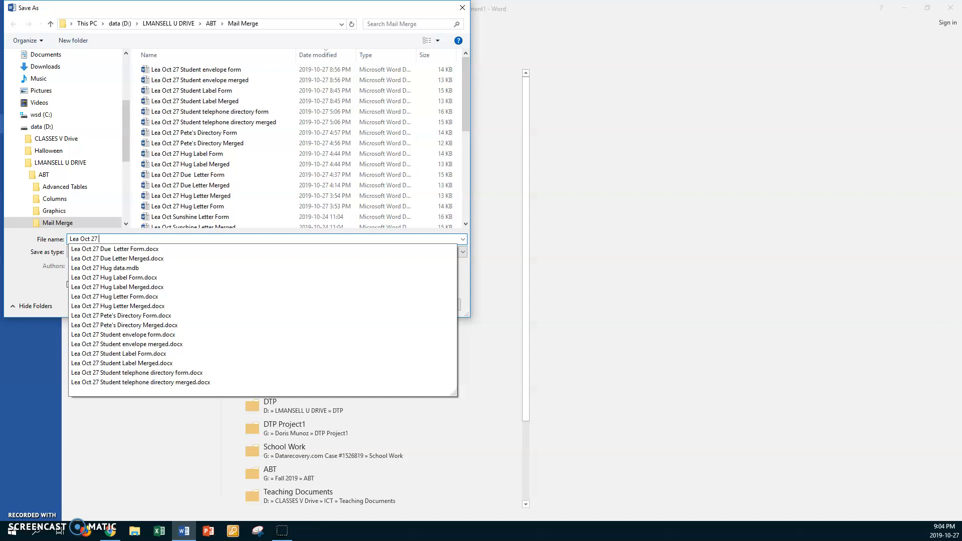
text(Stu)
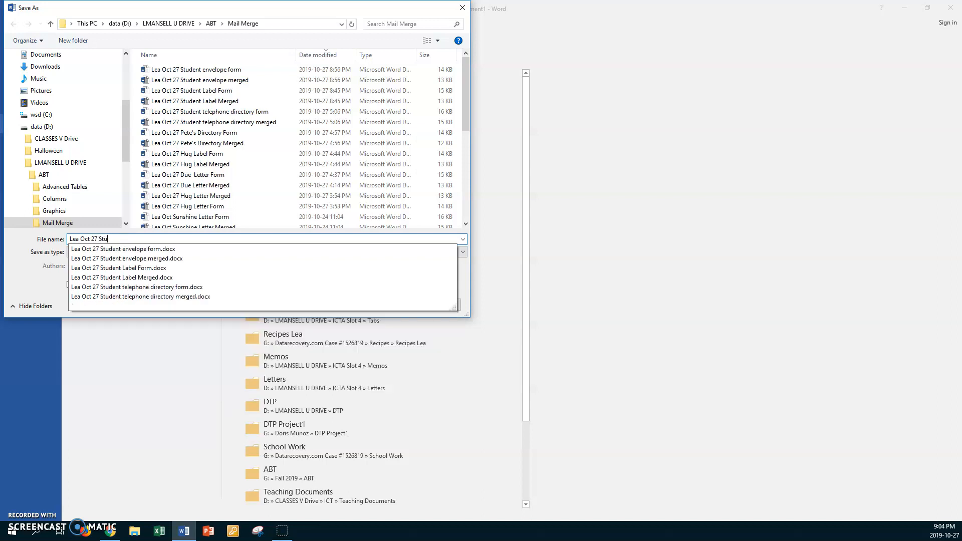
text(dent Airline Directory Form)
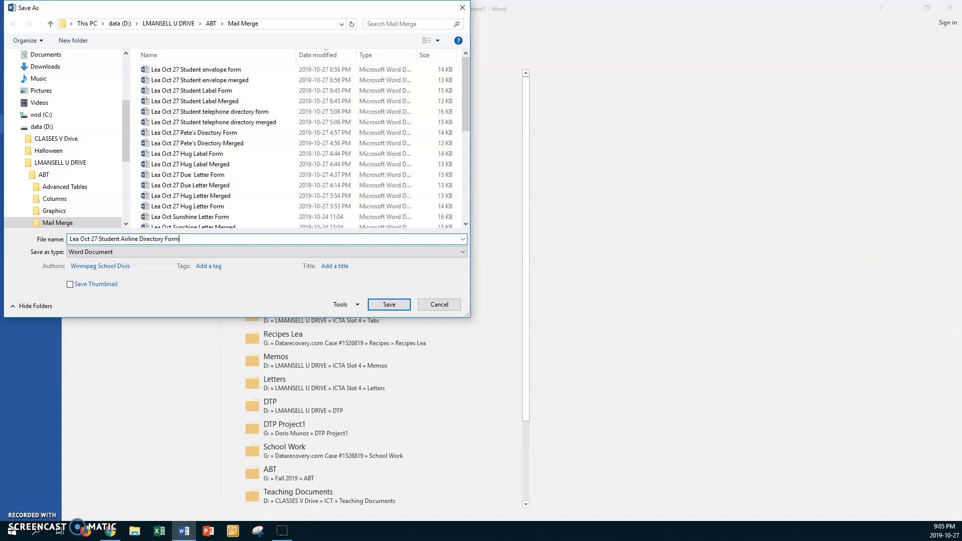
click(377, 304)
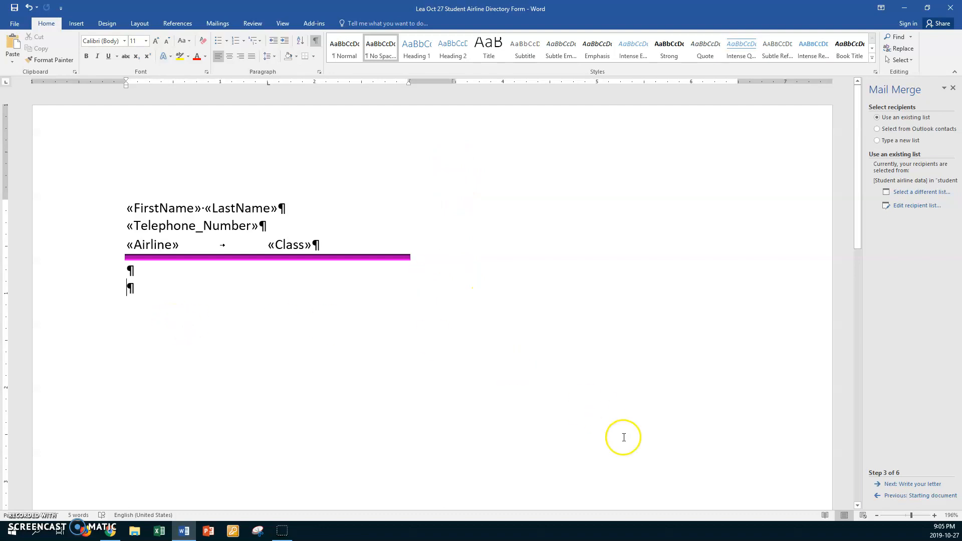
click(893, 485)
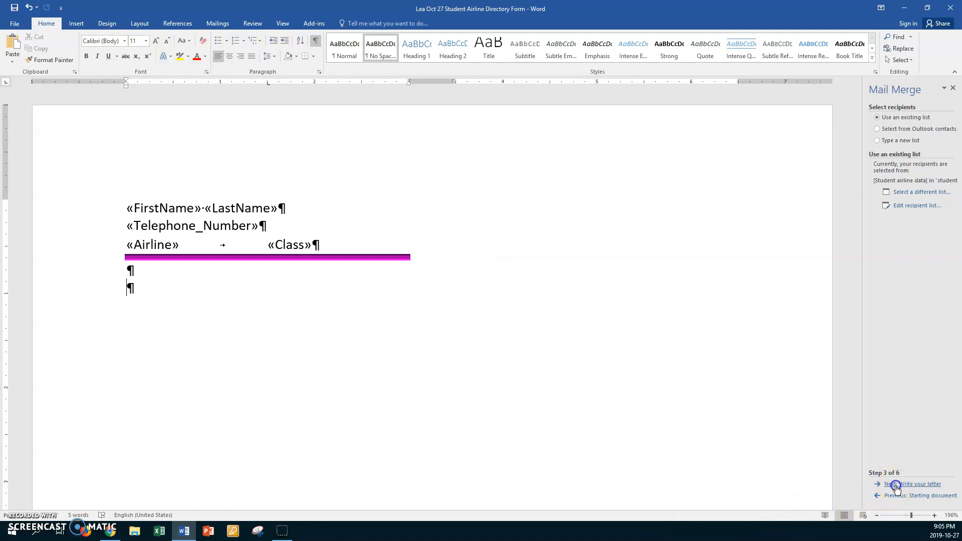
click(894, 485)
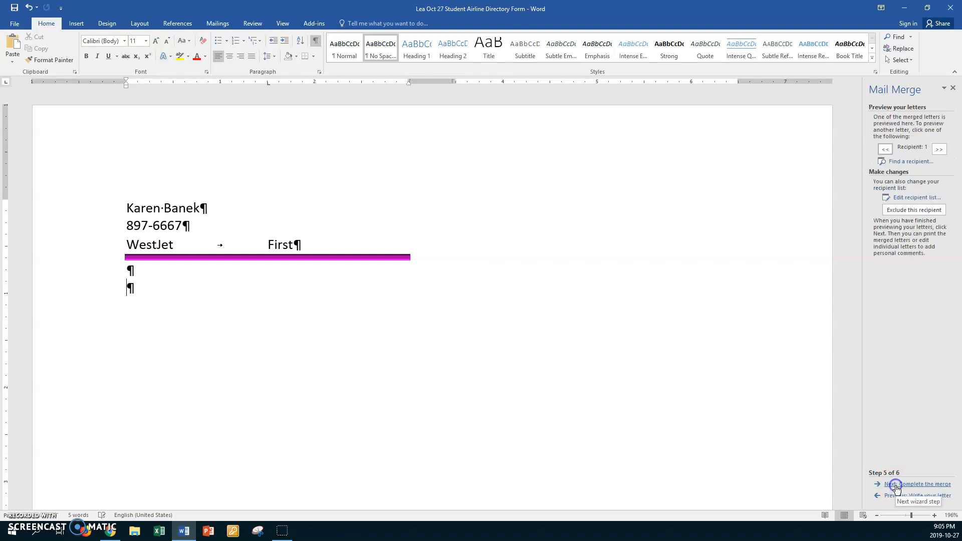
click(897, 485)
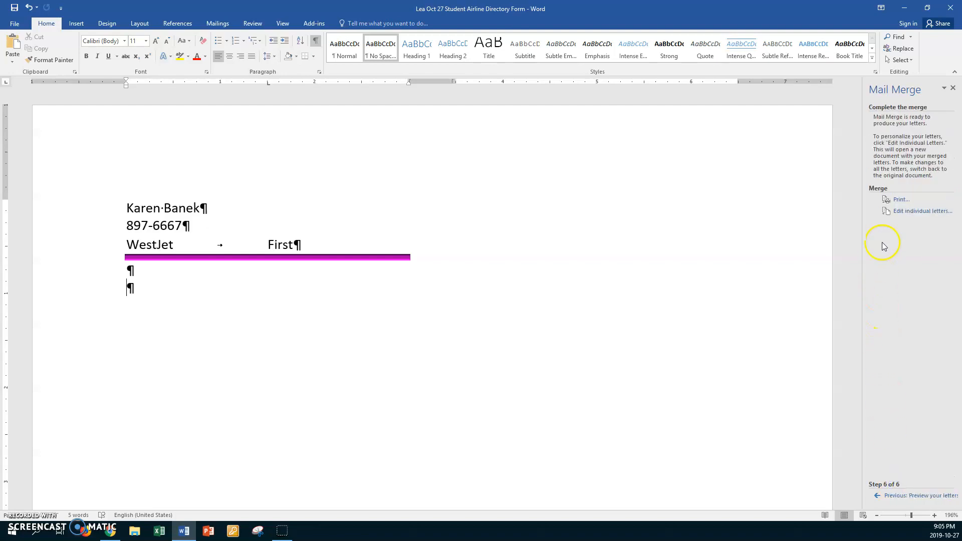
click(899, 215)
click(890, 496)
click(890, 496)
click(890, 496)
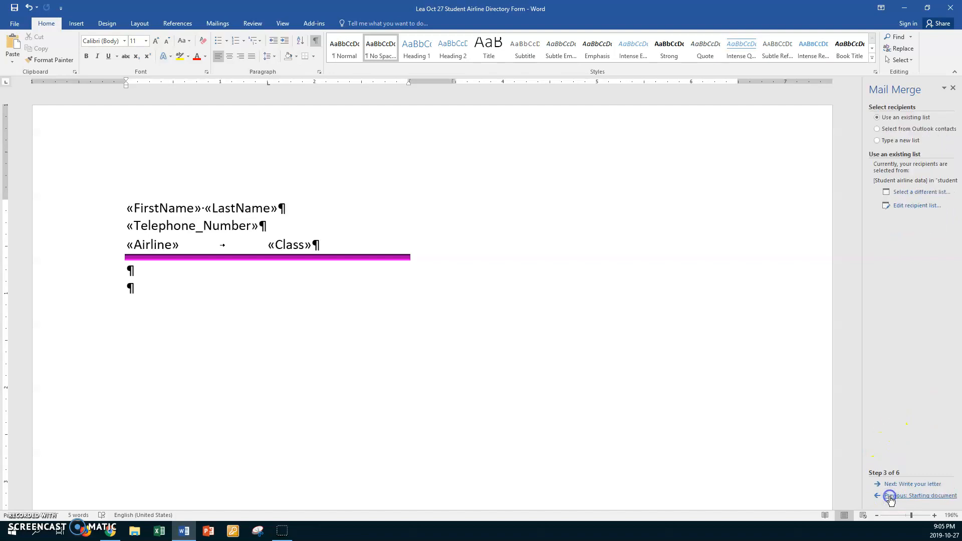
Step: Go back to the document type selection in the Mail Merge wizard and change the type to Directory
click(890, 496)
click(890, 496)
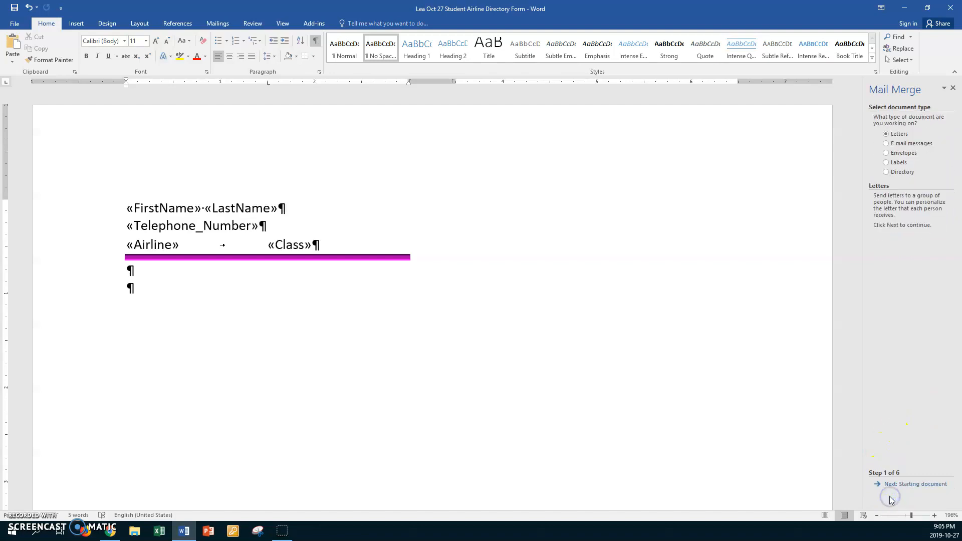
click(886, 173)
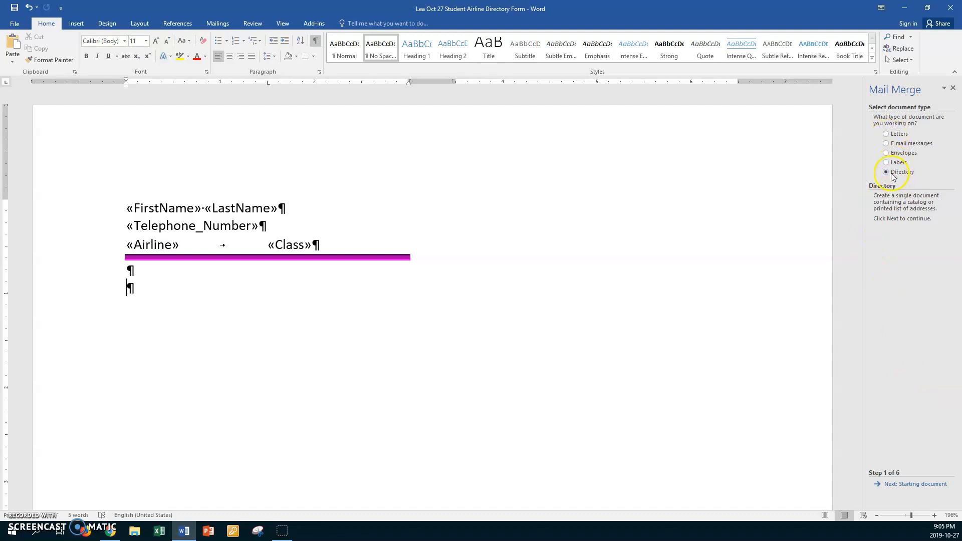
Step: Advance through the remaining Mail Merge wizard stages and merge all records to a new document
click(908, 486)
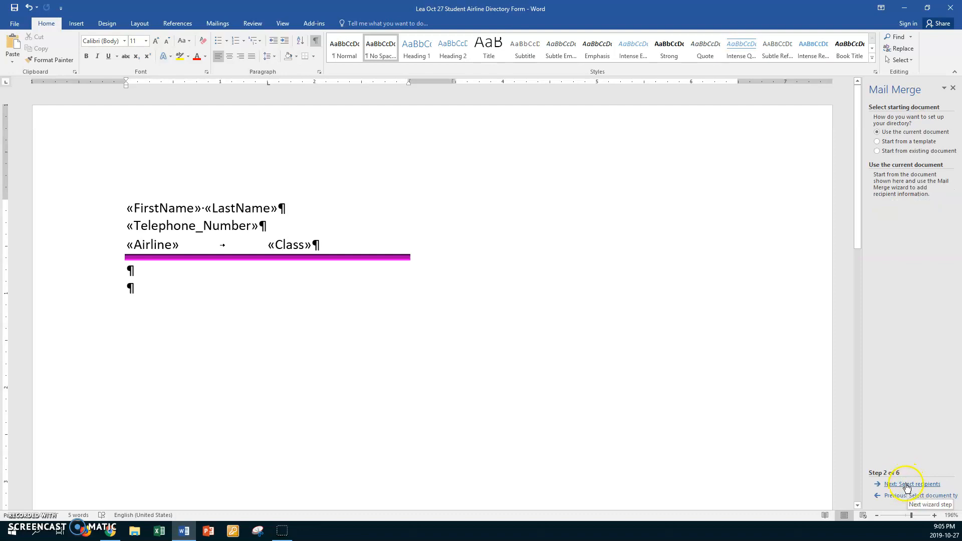
click(907, 485)
click(907, 486)
click(907, 485)
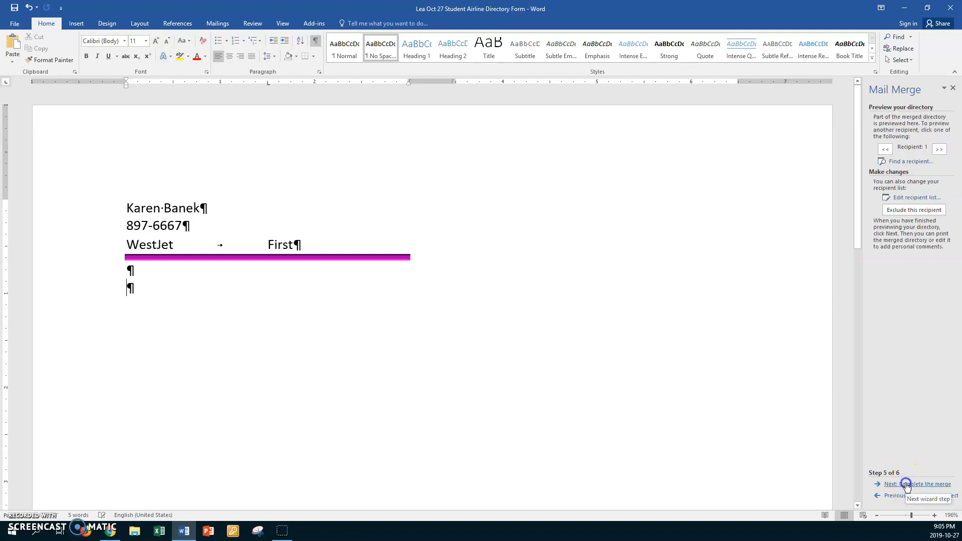
click(907, 485)
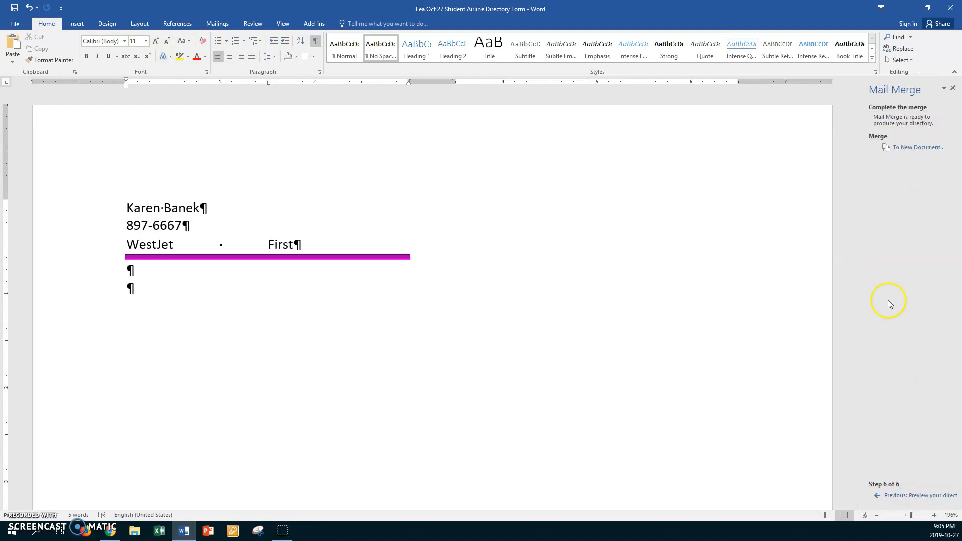
click(904, 147)
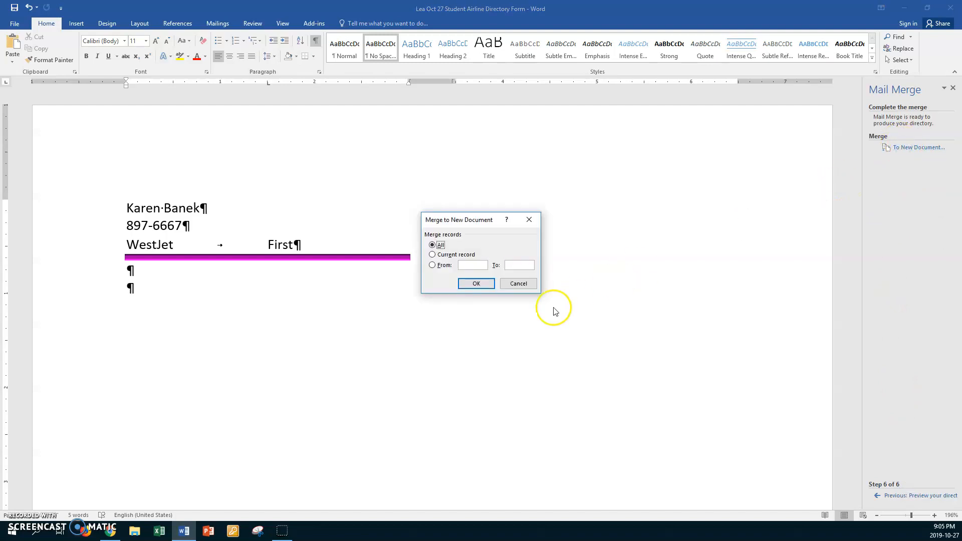
click(485, 287)
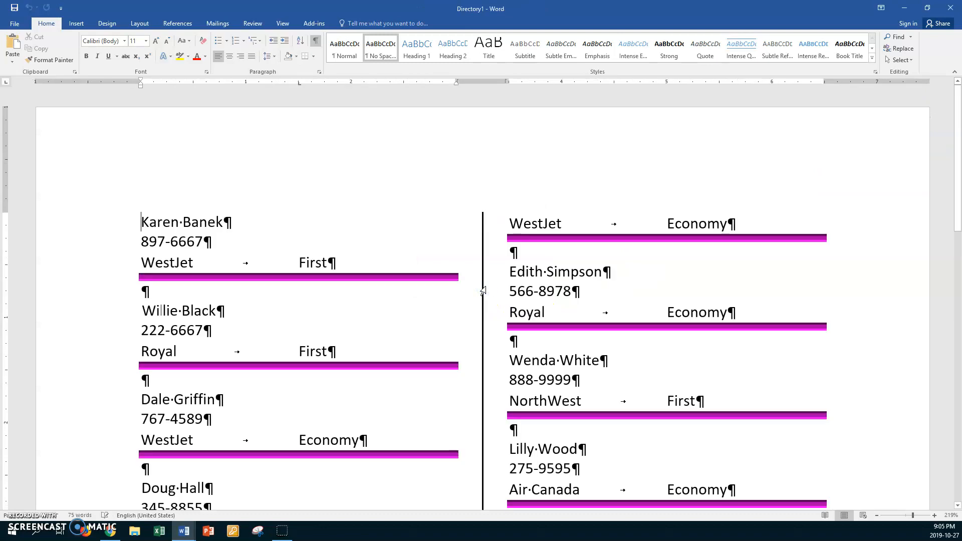
Step: Look through the merged directory from the first to the last entry, checking how the entries fall across the two columns
scroll(279, 357, down, 13)
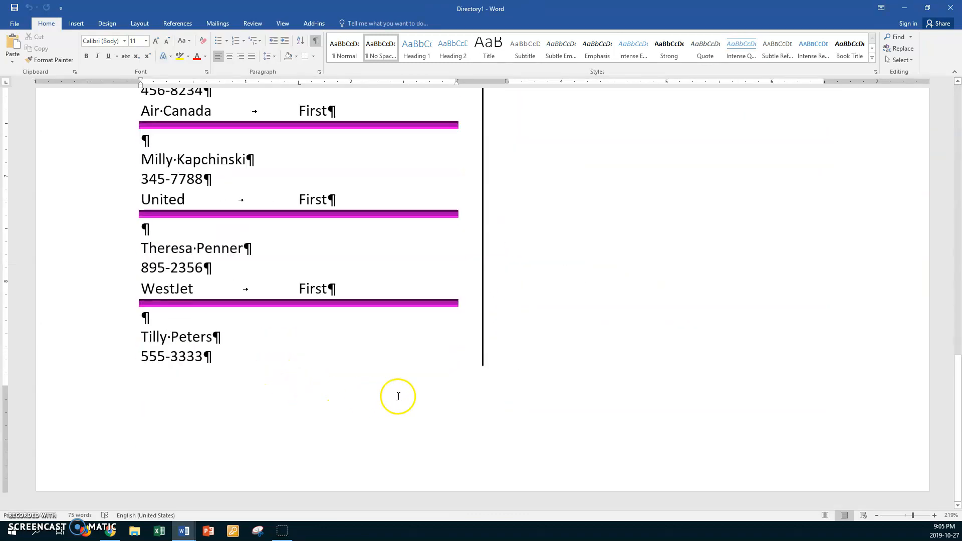
scroll(411, 382, up, 10)
scroll(413, 381, up, 6)
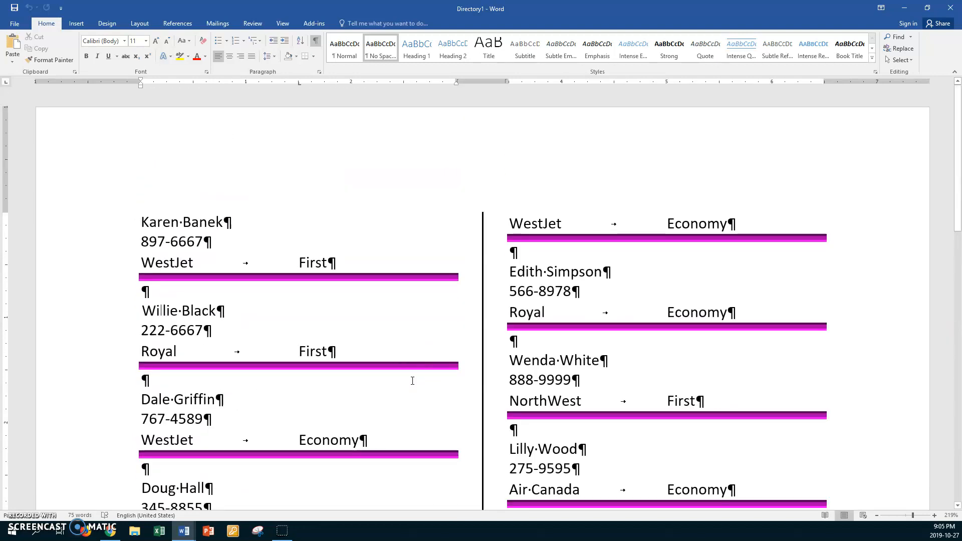
scroll(413, 381, down, 1)
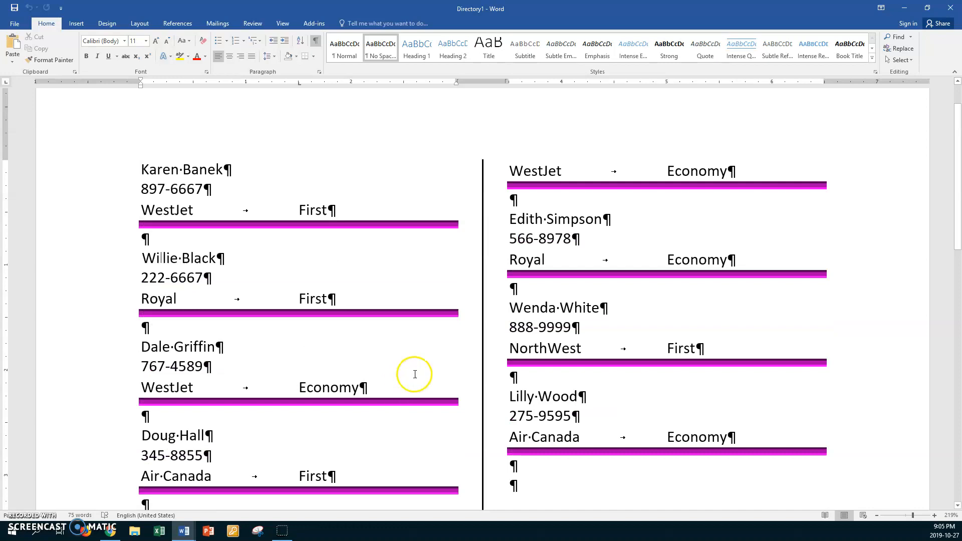
scroll(413, 379, down, 5)
scroll(412, 376, down, 7)
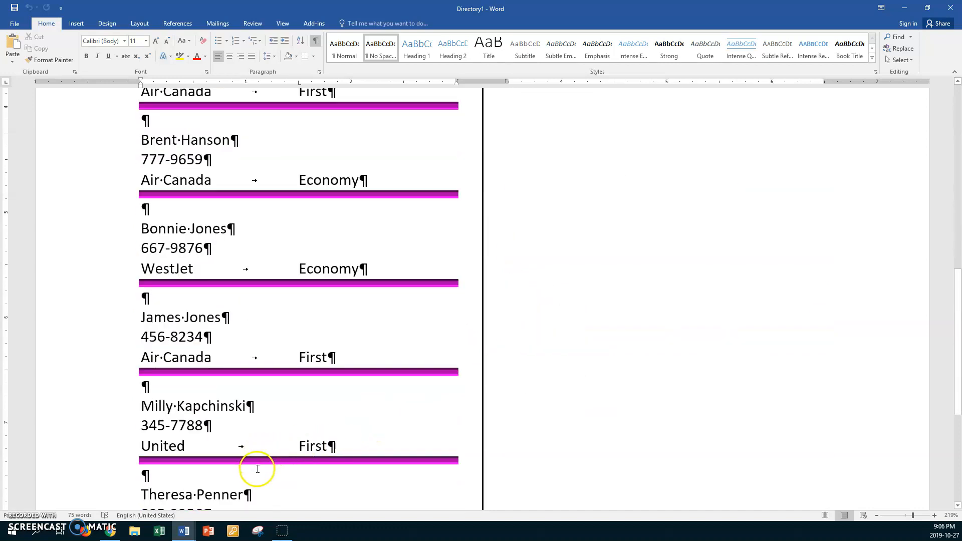
scroll(509, 382, up, 11)
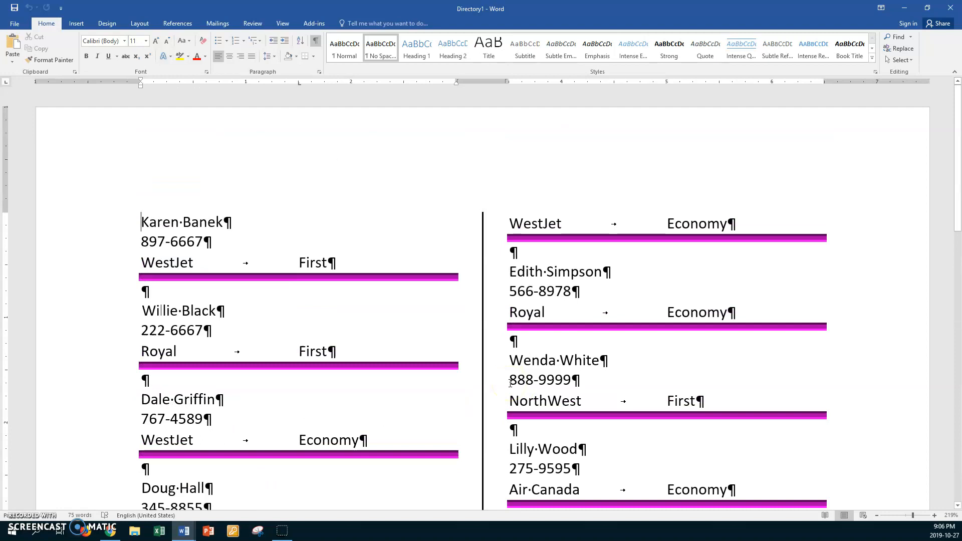
Step: Insert an empty line above the first directory entry and format only that line as one column
click(143, 220)
key(Return)
click(153, 219)
click(126, 219)
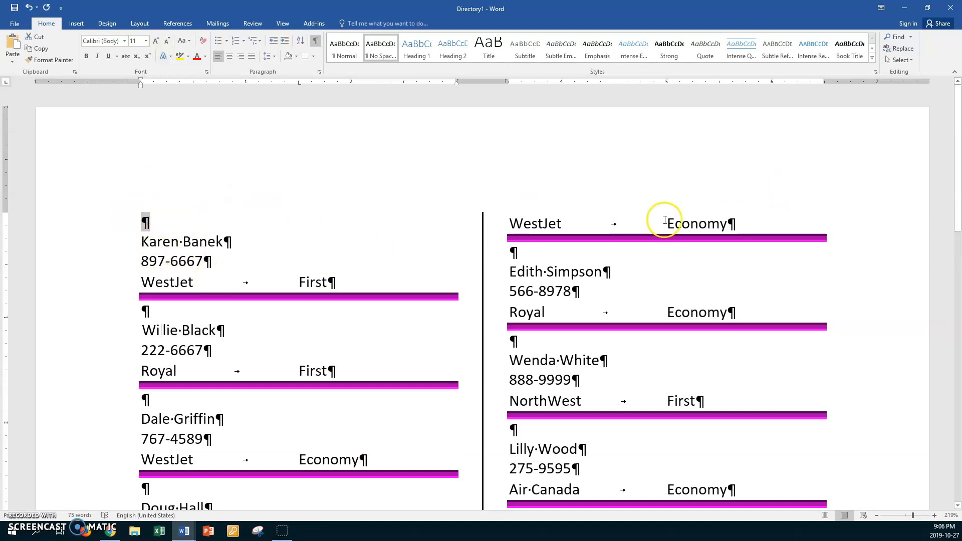
click(140, 24)
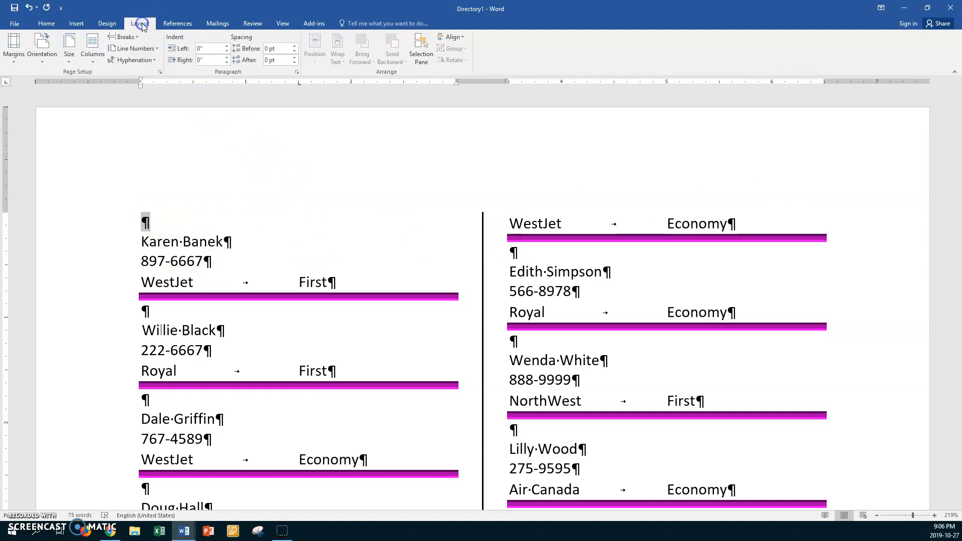
click(93, 54)
click(112, 78)
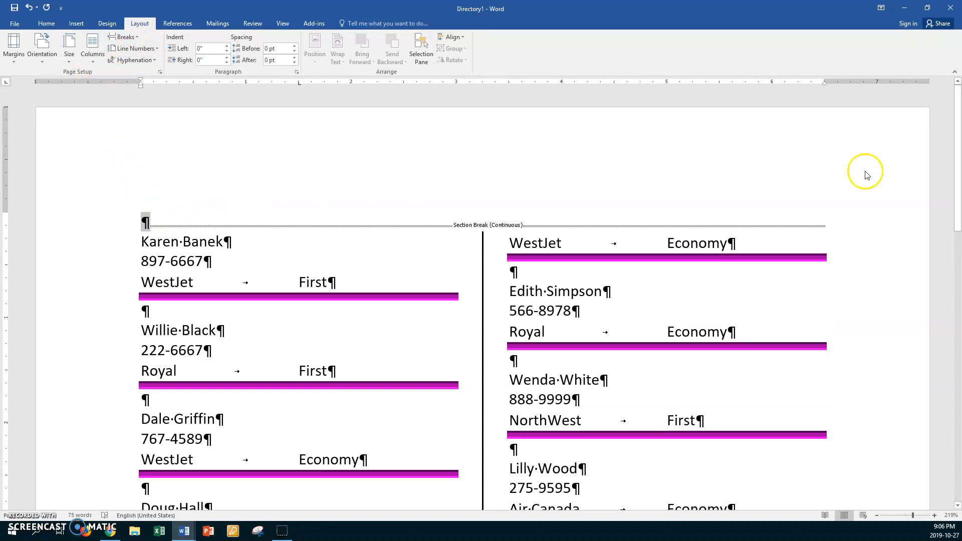
Step: Add the title "Student Airline Directory" on a new line above the section break, followed by an extra blank line
click(142, 217)
key(Return)
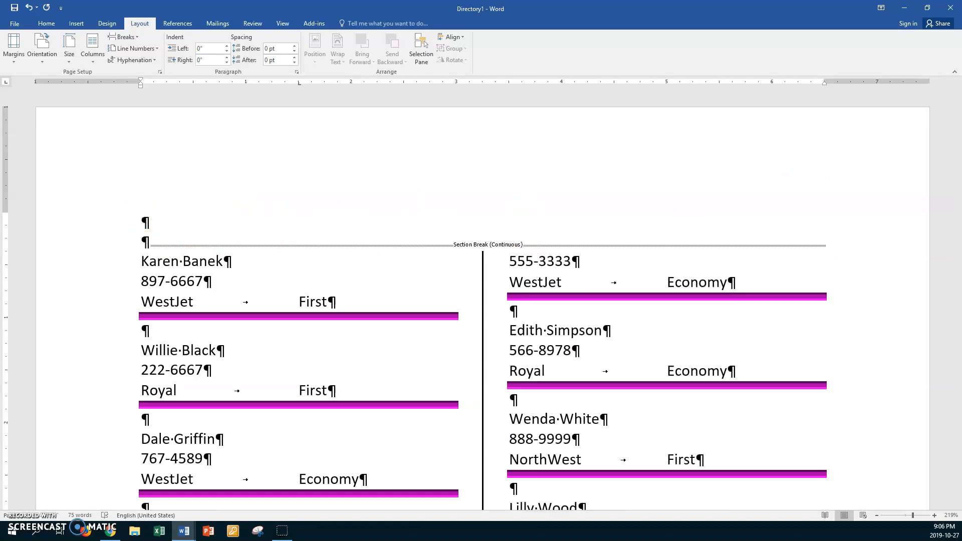
click(150, 222)
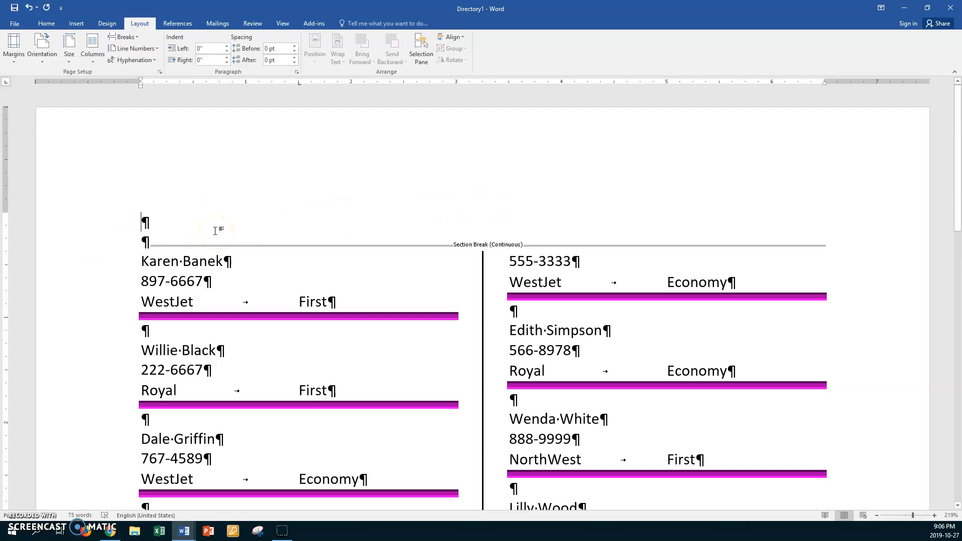
text(Student)
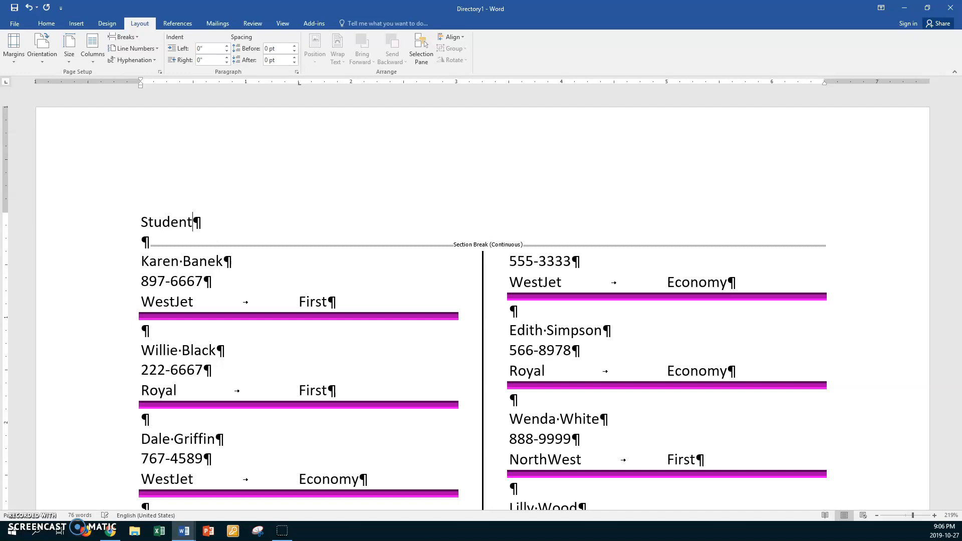
text( Airline Directory)
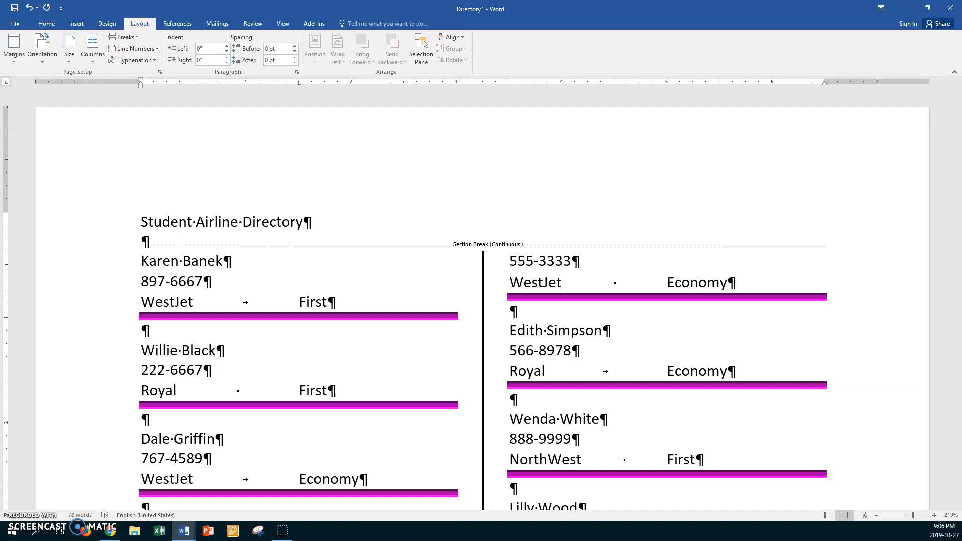
key(Return)
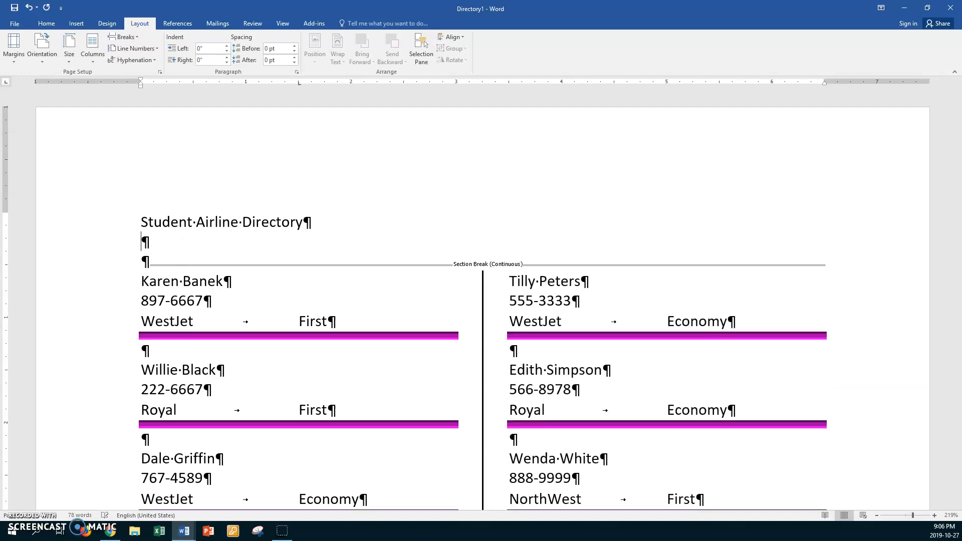
Step: Centre the directory title, enlarge it to 18 pt, and make it bold and italic
click(129, 226)
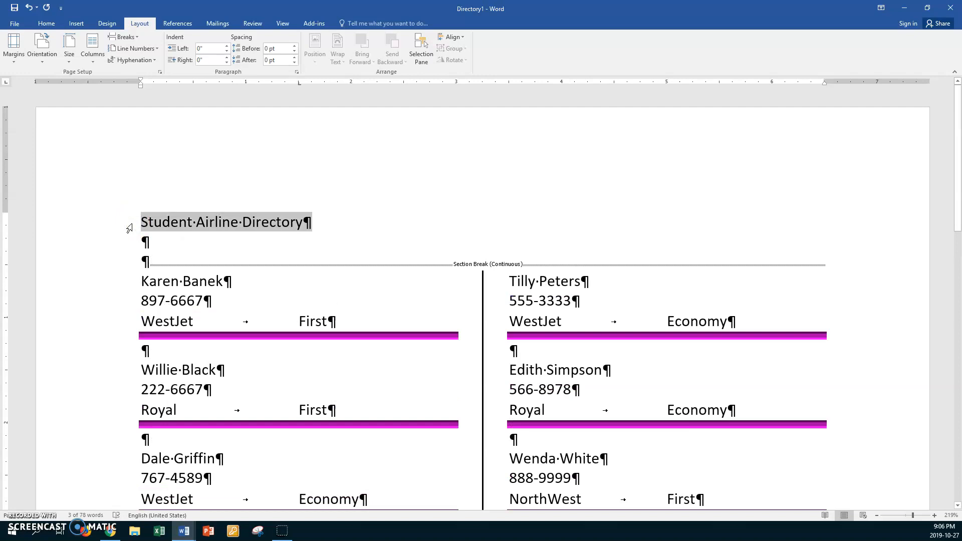
key(ctrl+e)
key(ctrl+shift+period)
key(ctrl+shift+period)
key(ctrl+shift+period)
key(ctrl+shift+period)
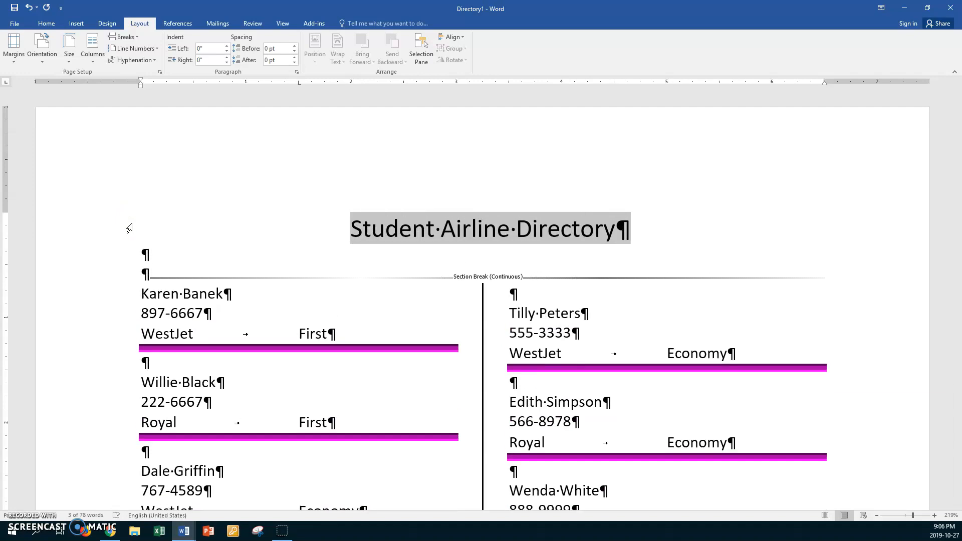
key(ctrl+b)
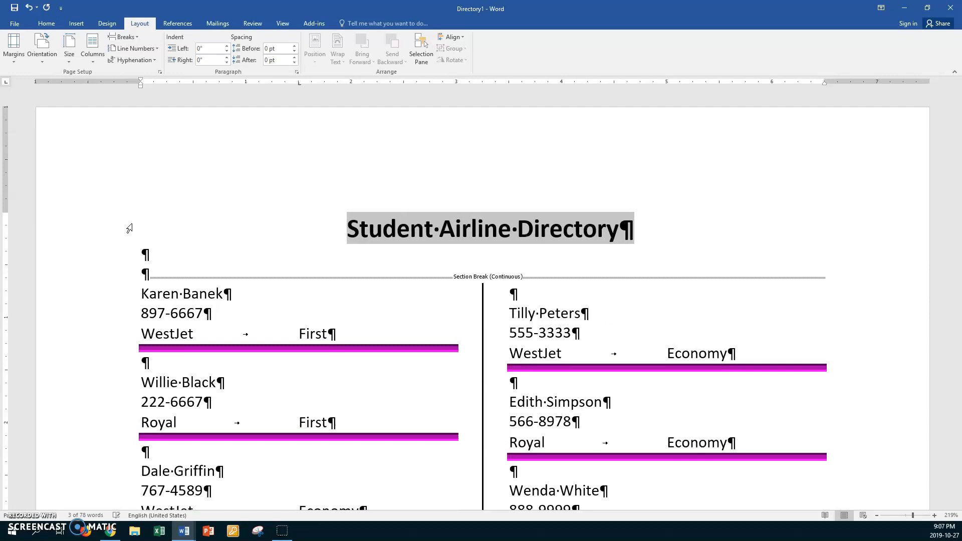
key(ctrl+i)
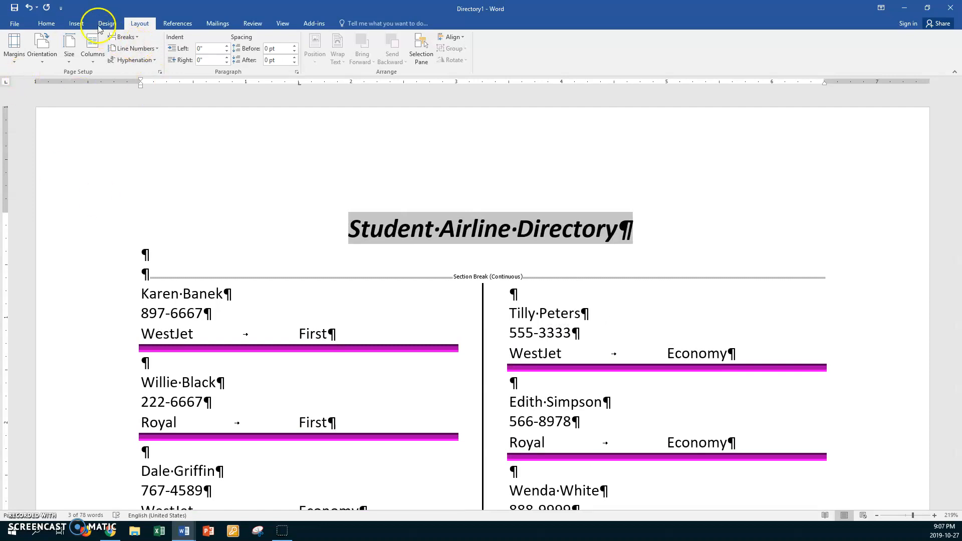
Step: Change the title's font colour to bright magenta to match the entry borders
click(46, 24)
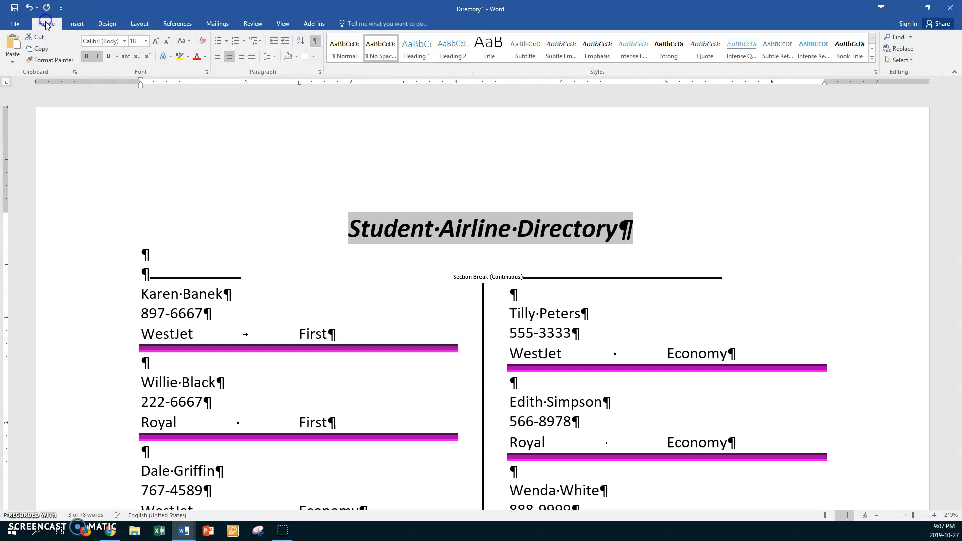
click(205, 56)
click(197, 167)
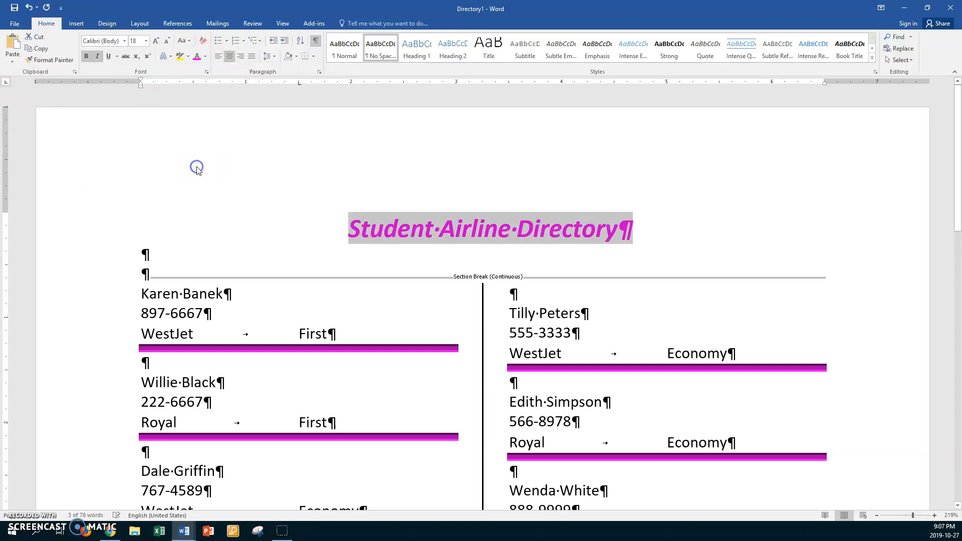
click(671, 218)
Step: Delete the empty paragraph at the top of the second column so both columns start with a student name
scroll(490, 303, down, 15)
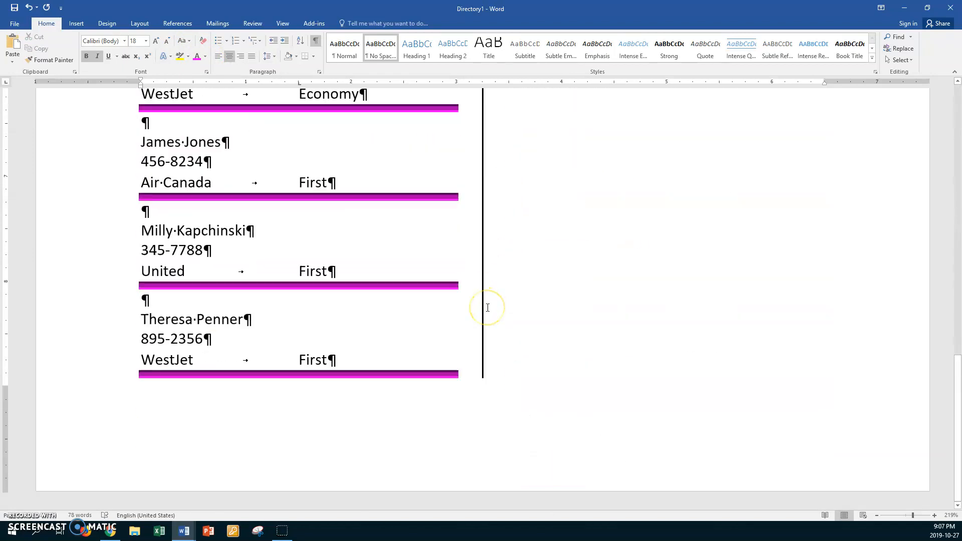
scroll(487, 308, up, 15)
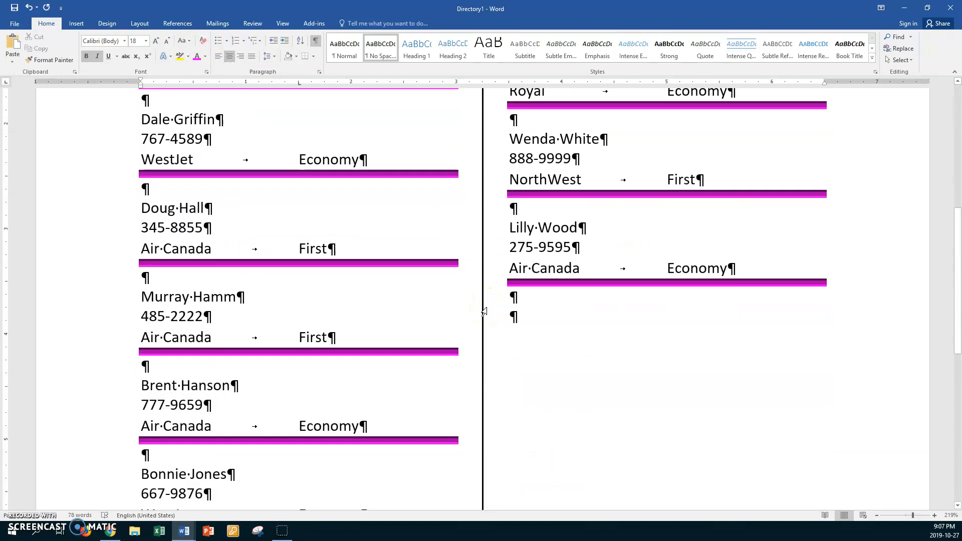
click(524, 293)
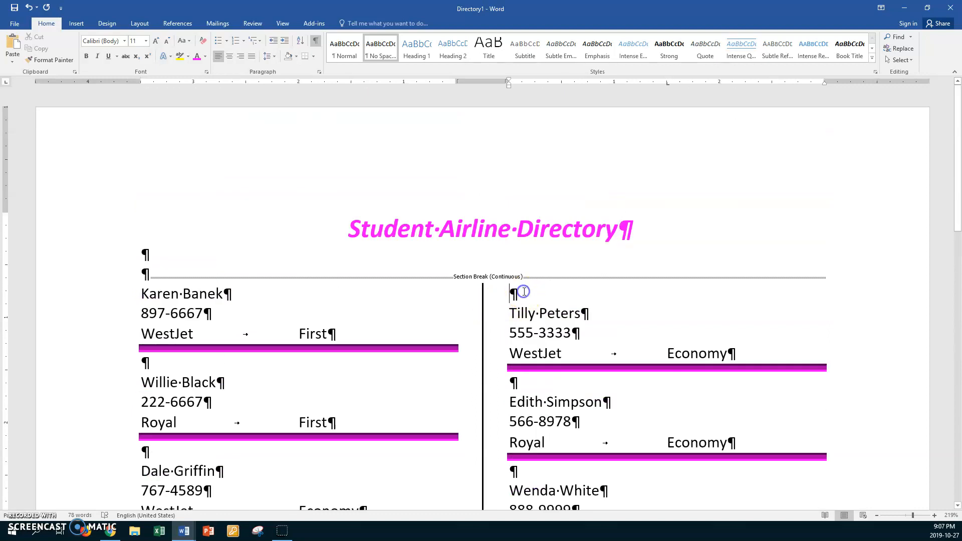
key(Delete)
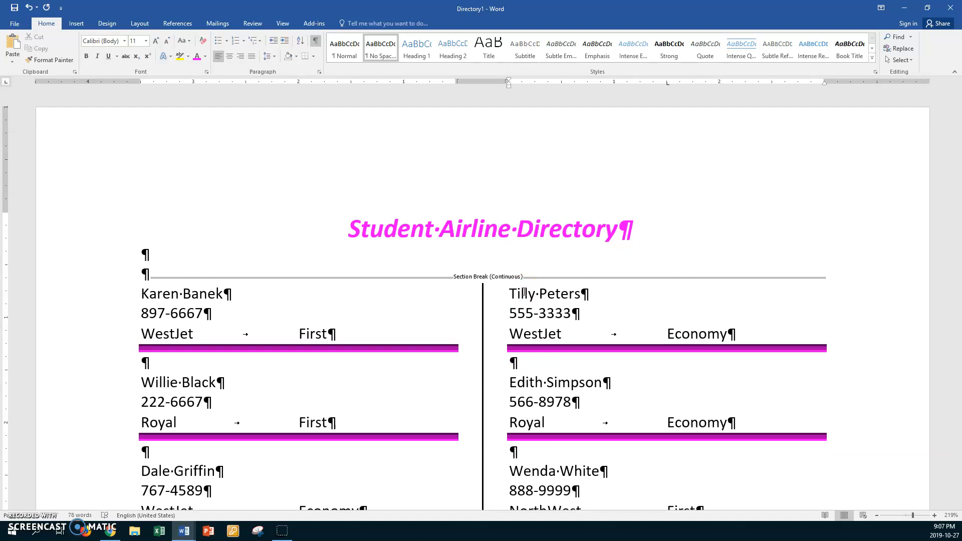
key(F12)
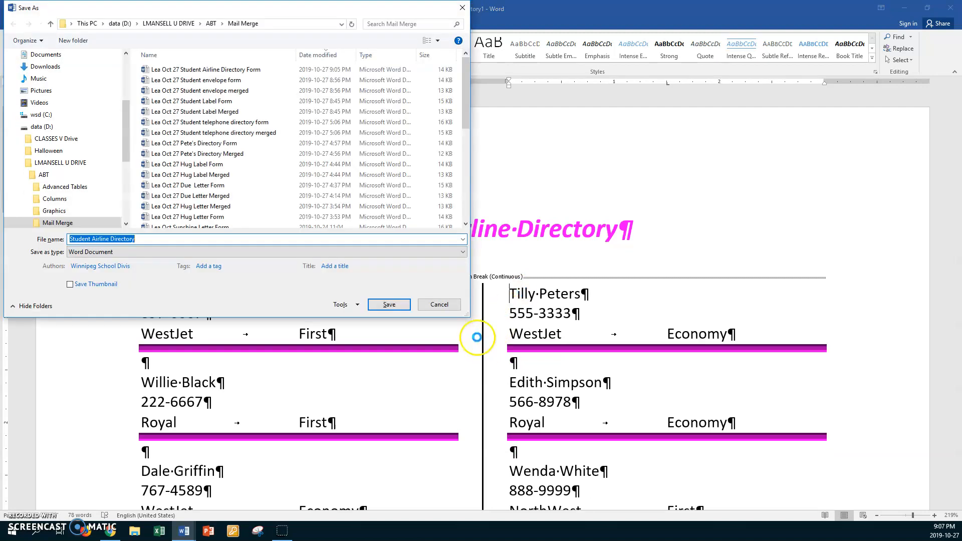
click(439, 304)
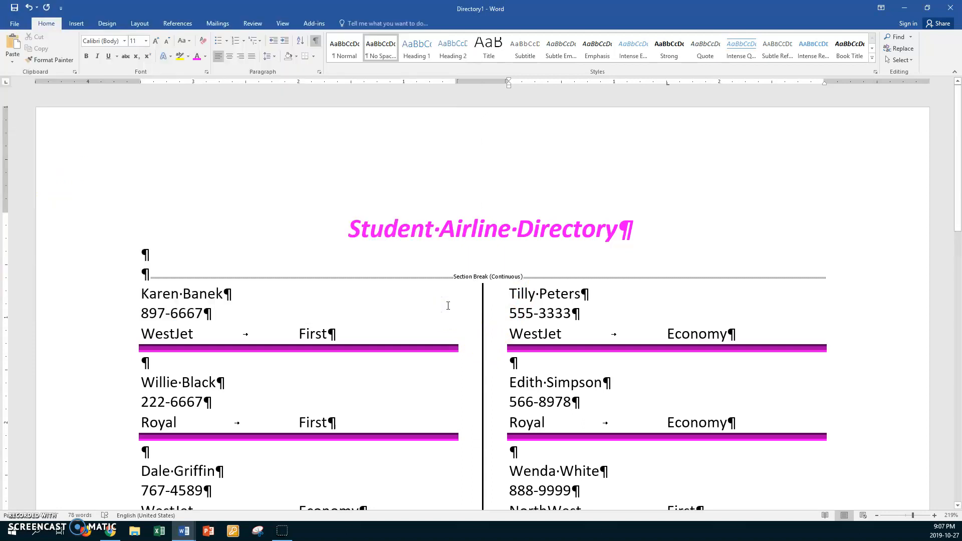
scroll(434, 322, down, 15)
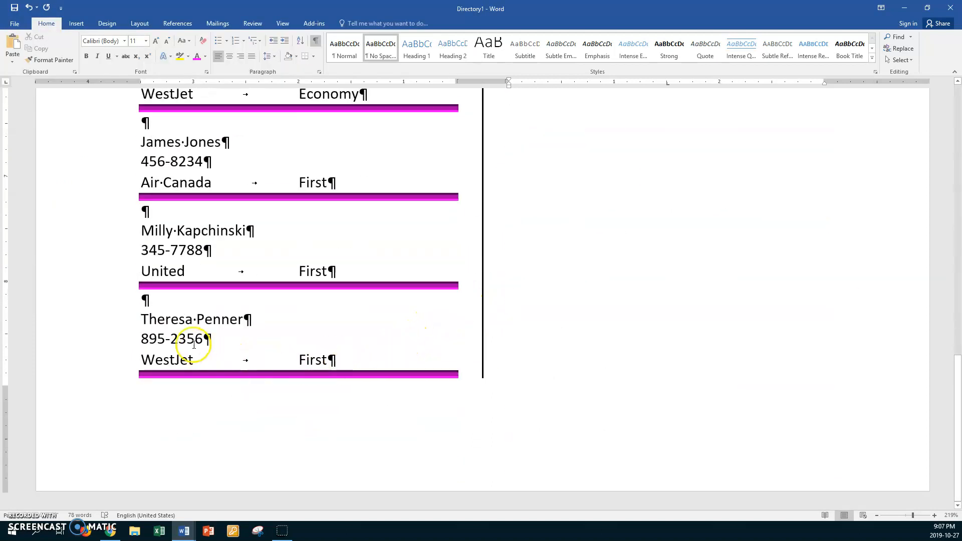
click(139, 319)
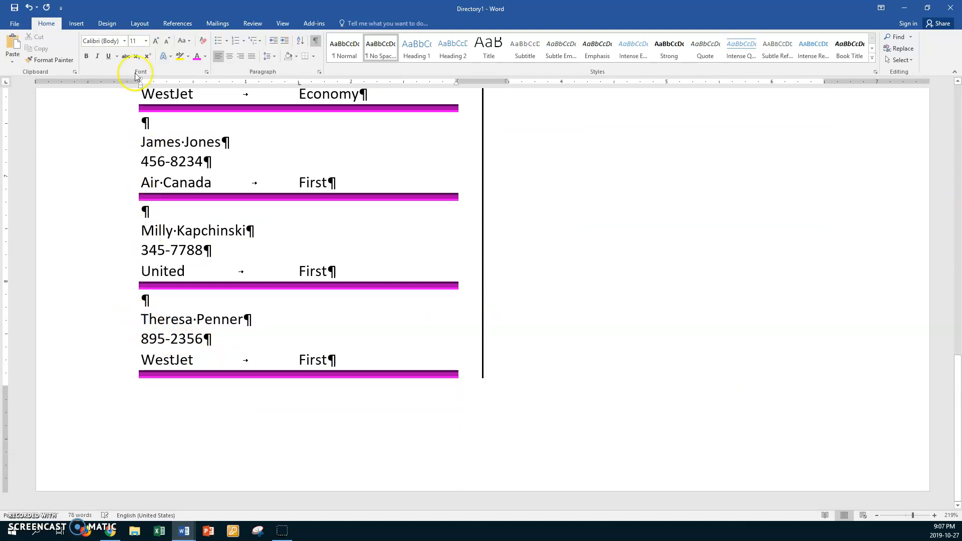
click(138, 24)
click(137, 38)
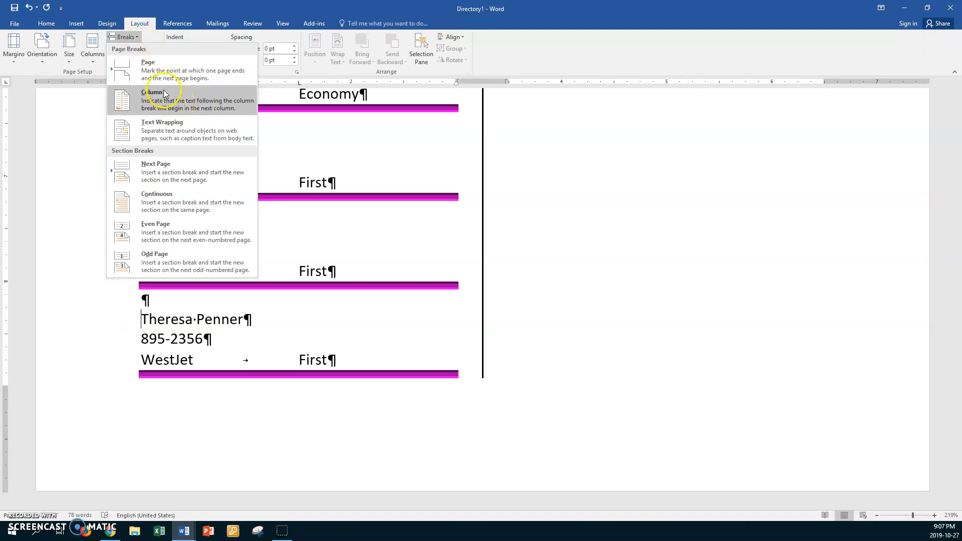
click(143, 23)
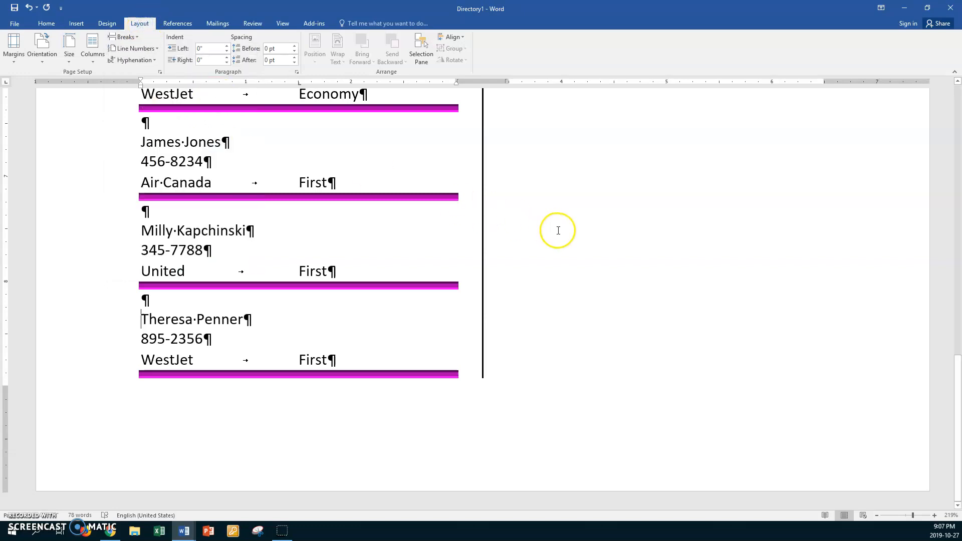
scroll(557, 230, up, 15)
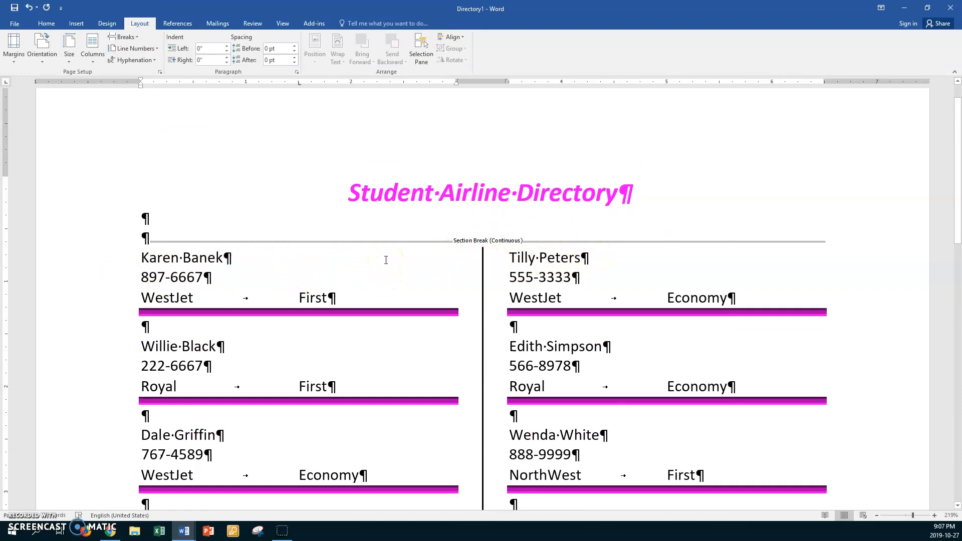
Step: Save the merged directory in the ABT Mail Merge folder under the form's file name with "Form" replaced by "Merged", and close it
key(ctrl+s)
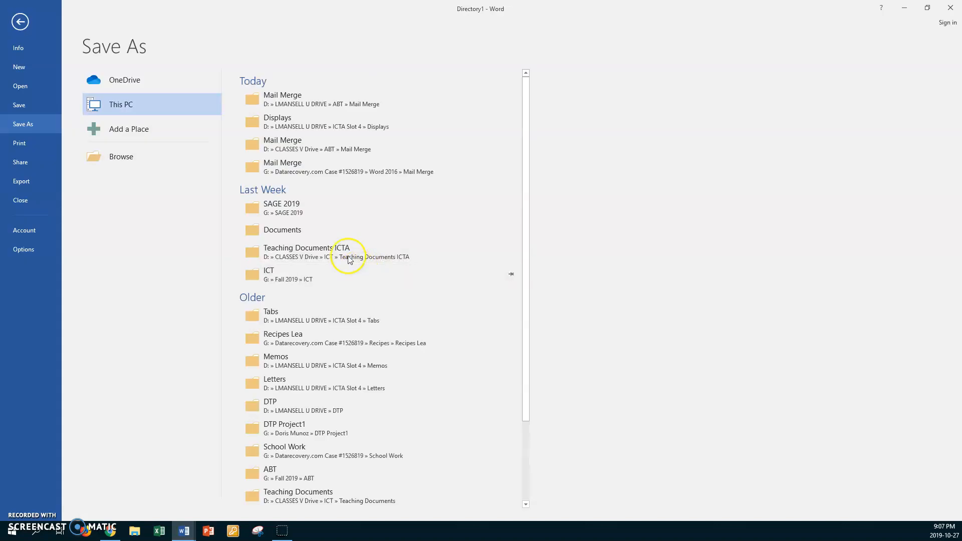
click(302, 105)
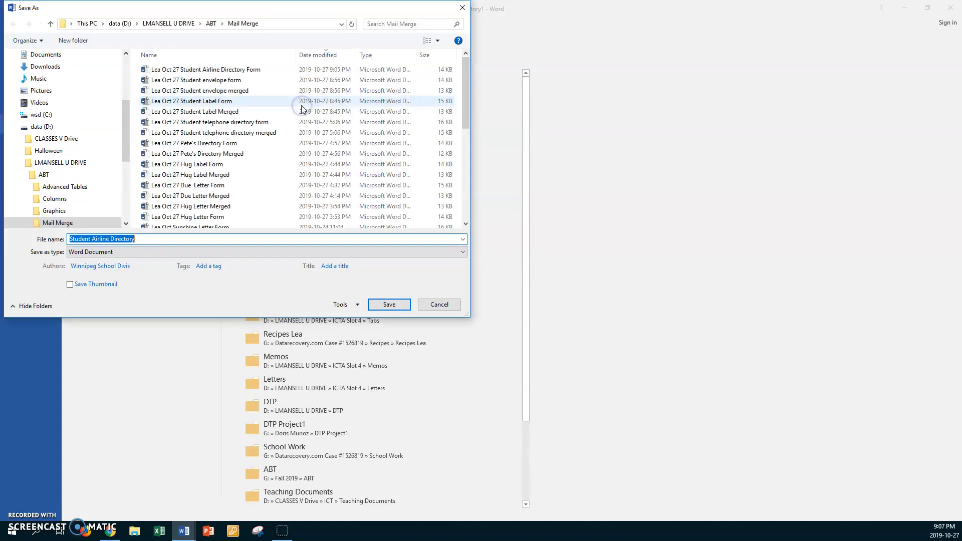
click(244, 70)
double_click(176, 238)
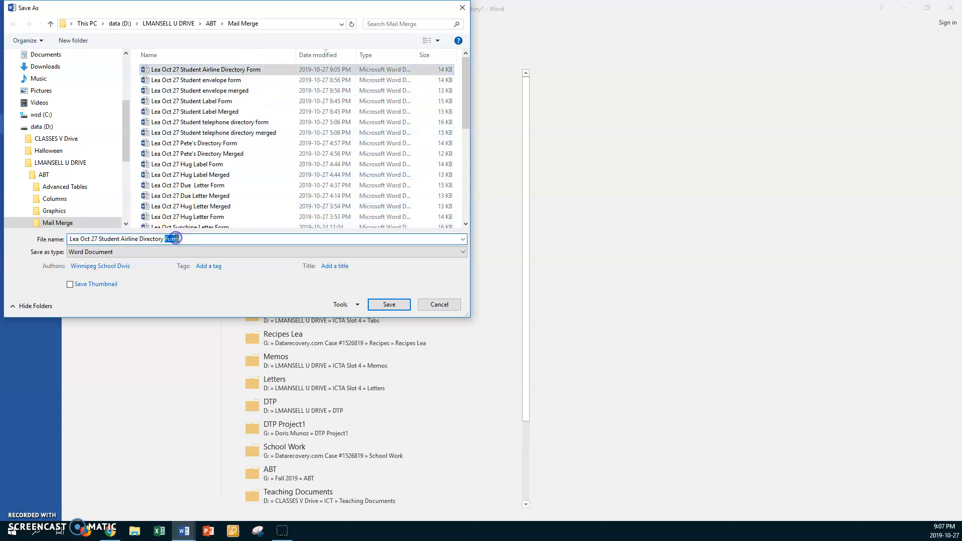
text(Merged)
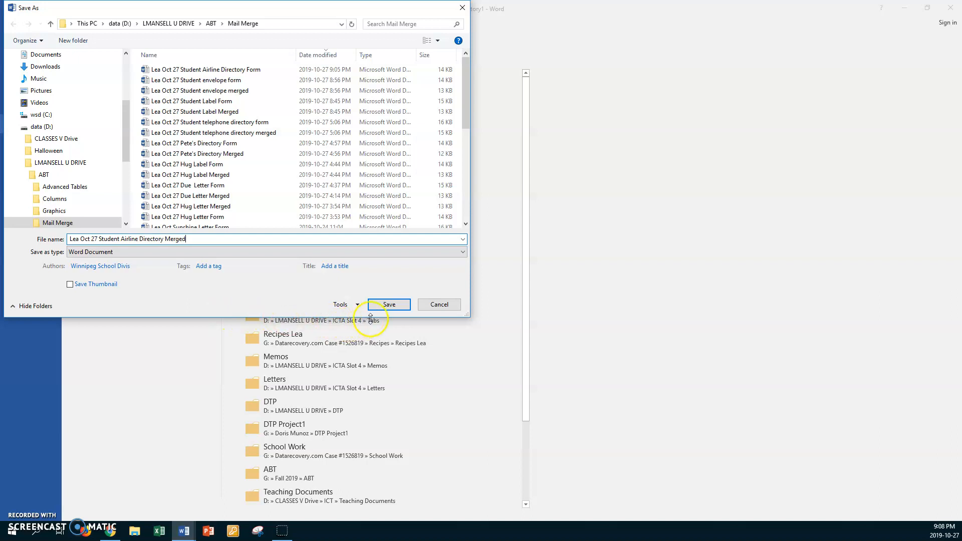
click(388, 306)
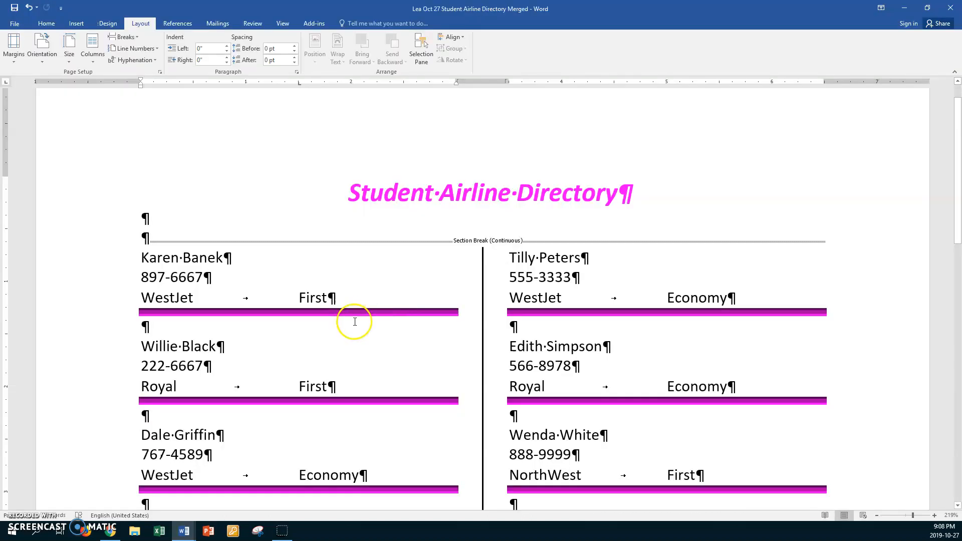
click(951, 9)
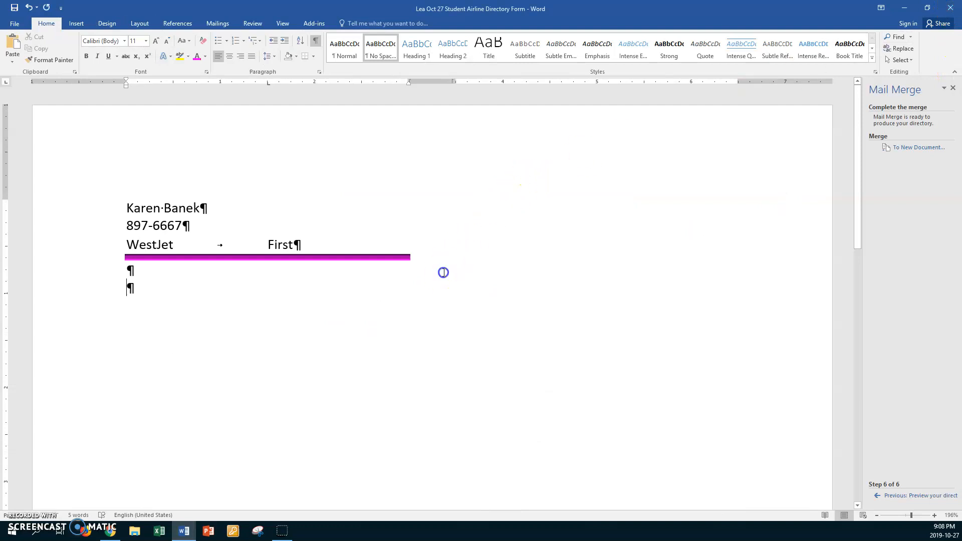
Step: Return the directory form to the "Arrange your directory" stage of the mail merge, showing its merge fields, and close the form document
click(895, 496)
click(895, 496)
click(224, 350)
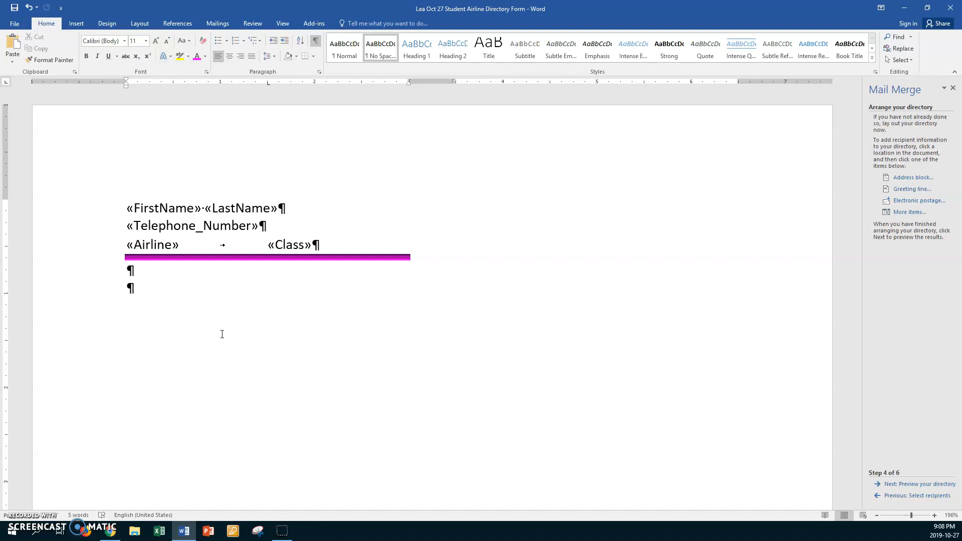
click(14, 23)
click(24, 199)
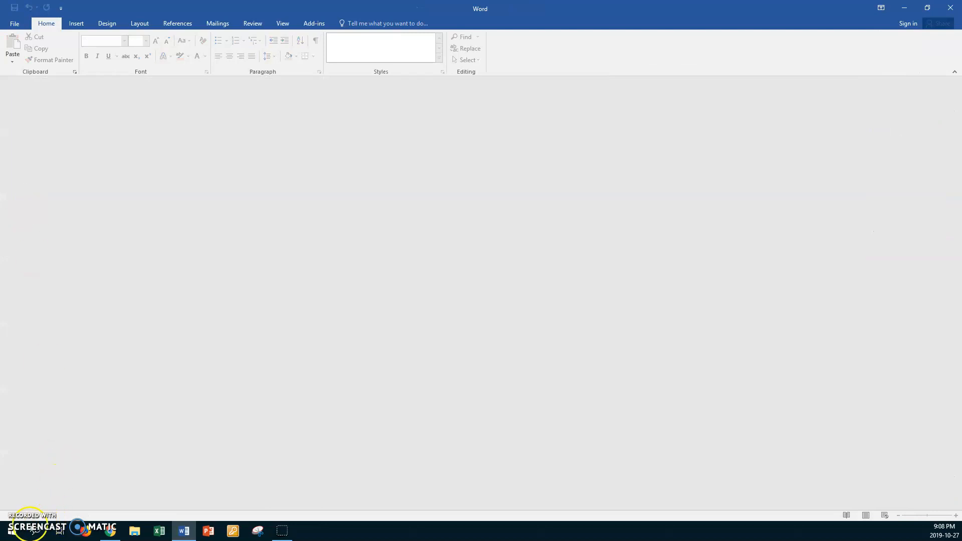